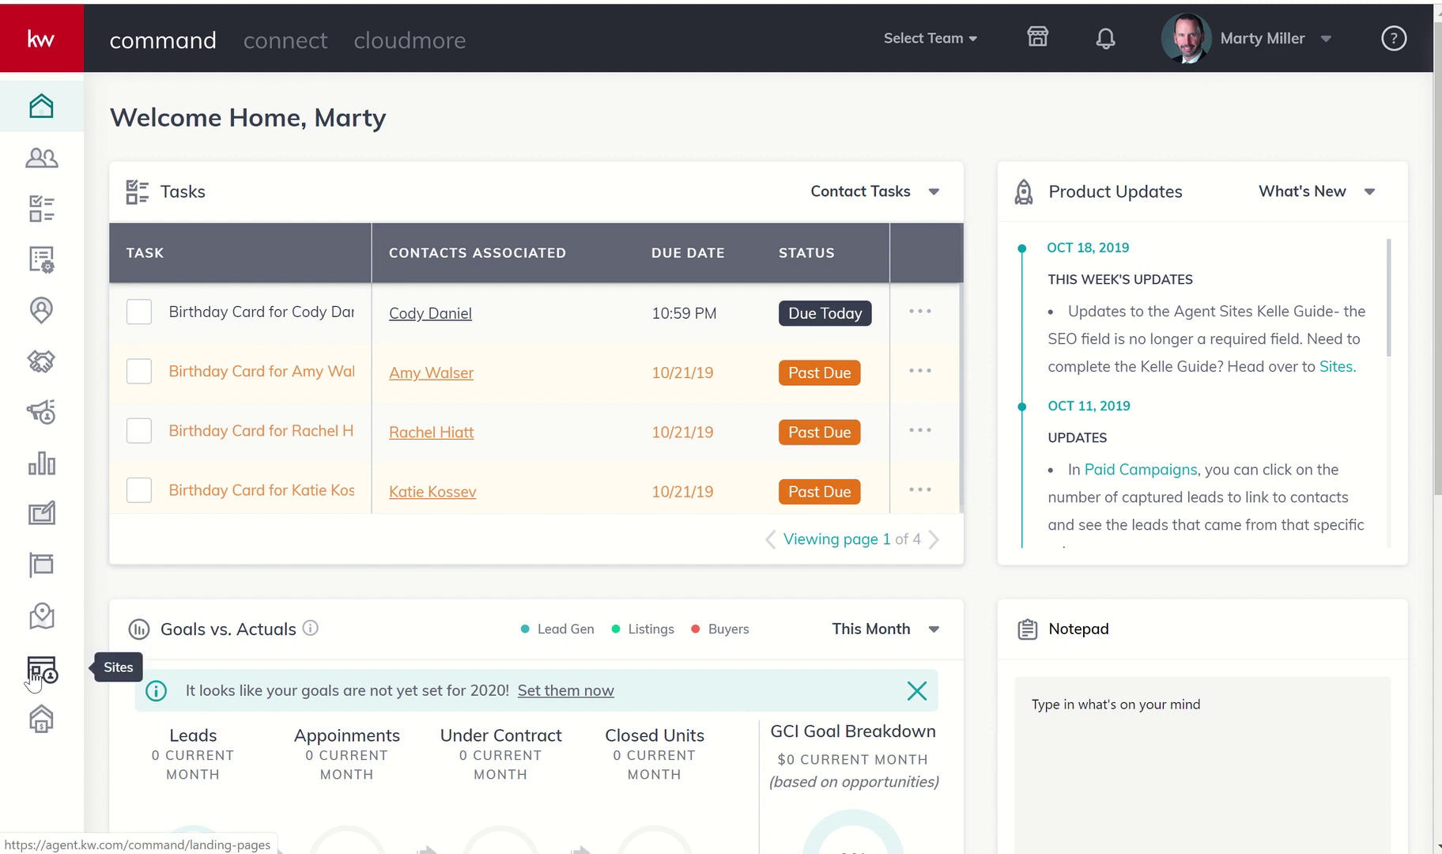
# Step: Go to Sites and open the live agent website's home page from the Landing Pages list
pyautogui.click(41, 673)
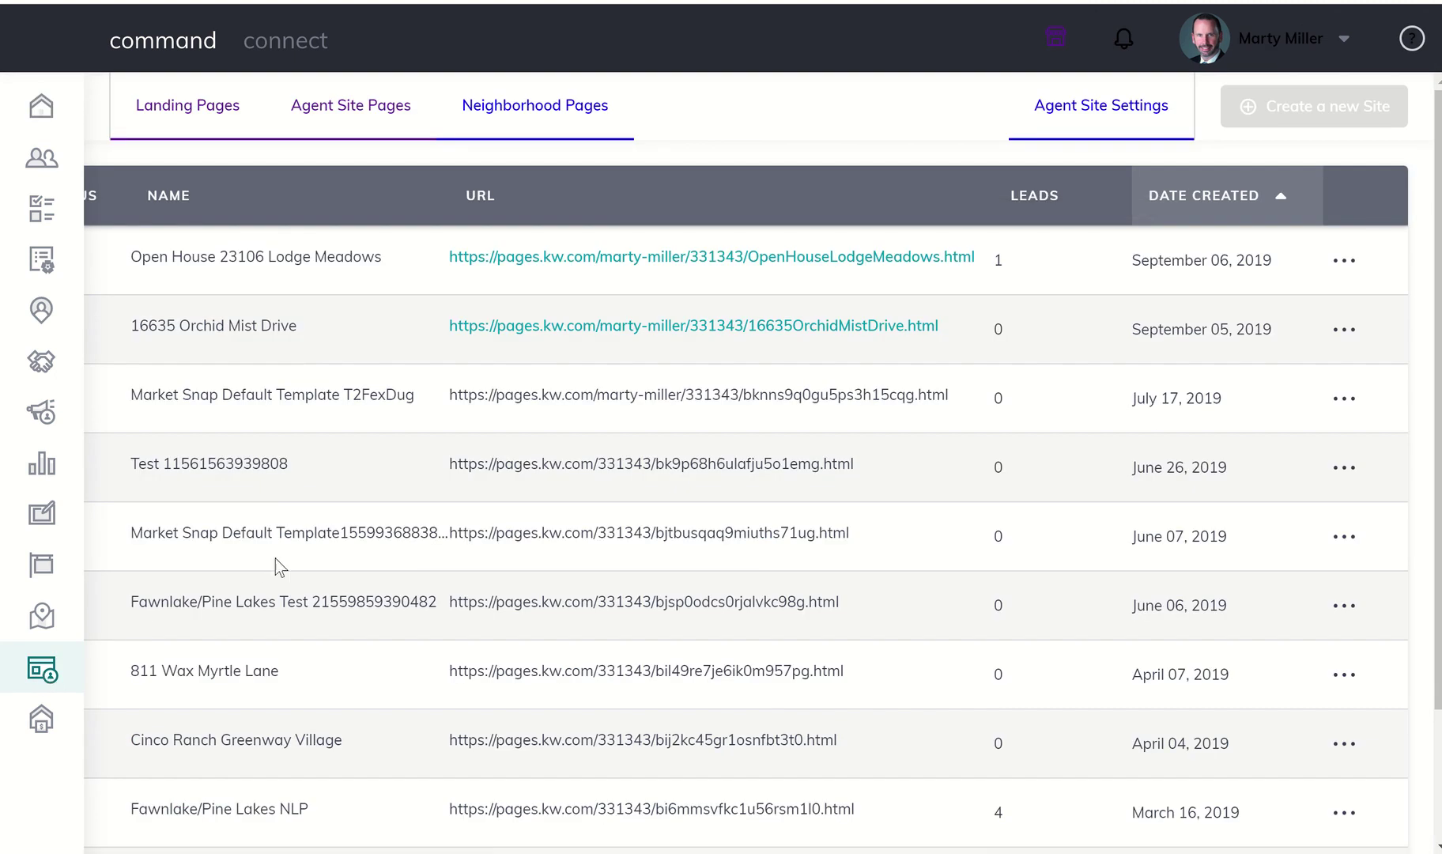
pyautogui.scroll(-2, 275, 558)
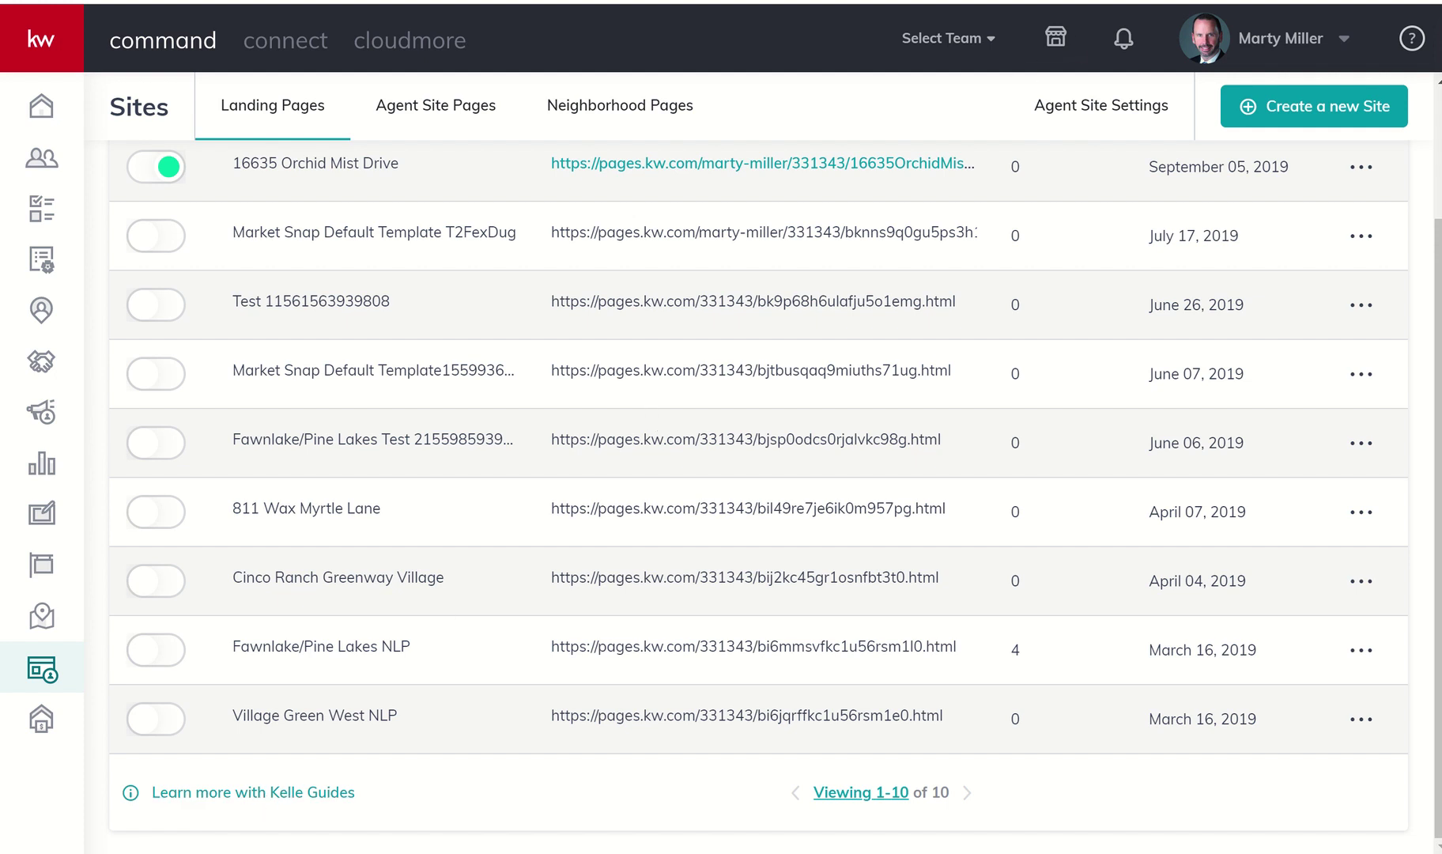
pyautogui.click(798, 164)
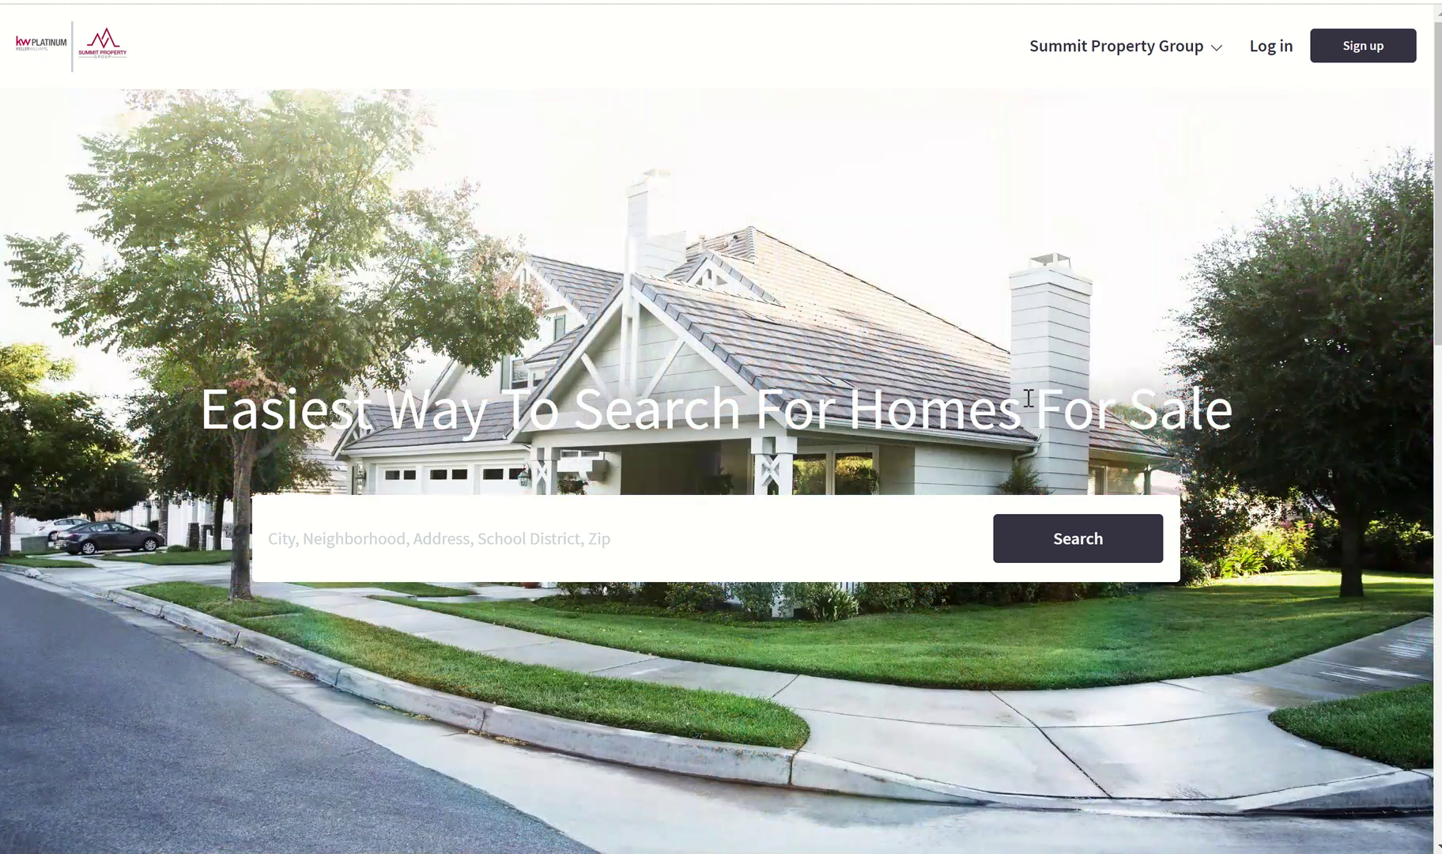
# Step: View the Summit Property Group About and Contact pages, then close the page menu
pyautogui.click(1186, 51)
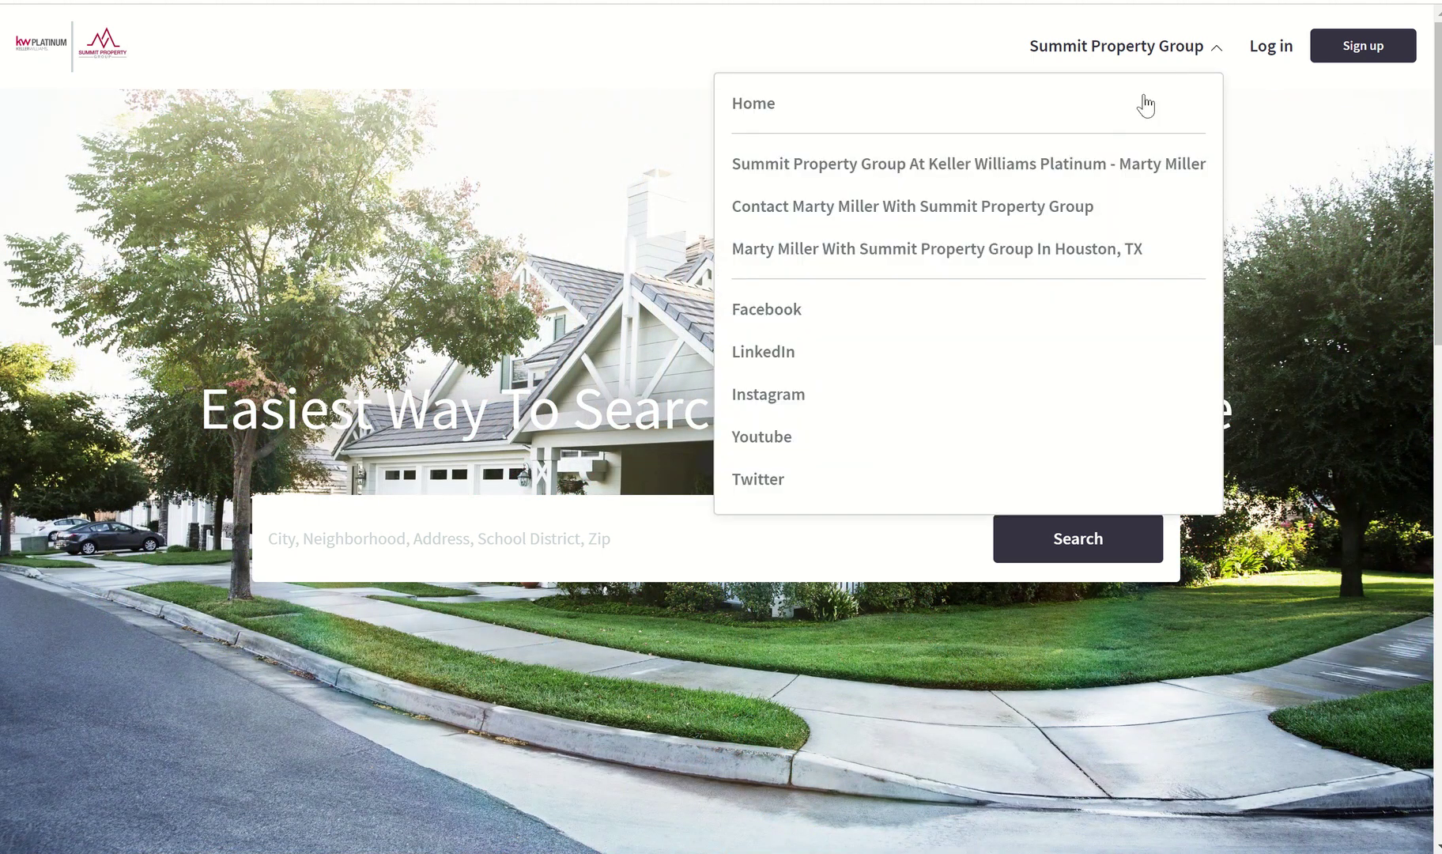
pyautogui.click(1056, 175)
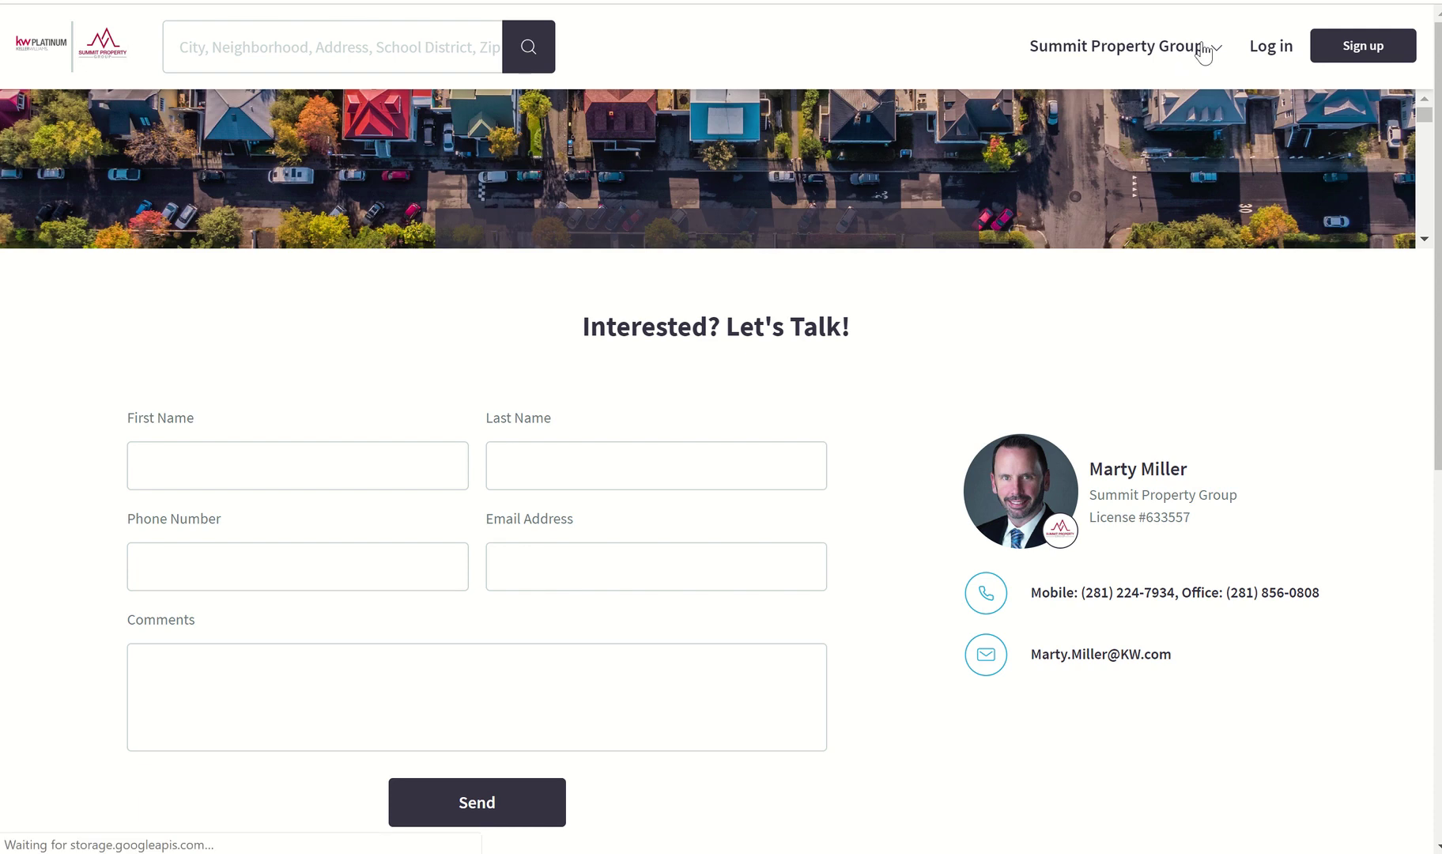
pyautogui.click(1200, 49)
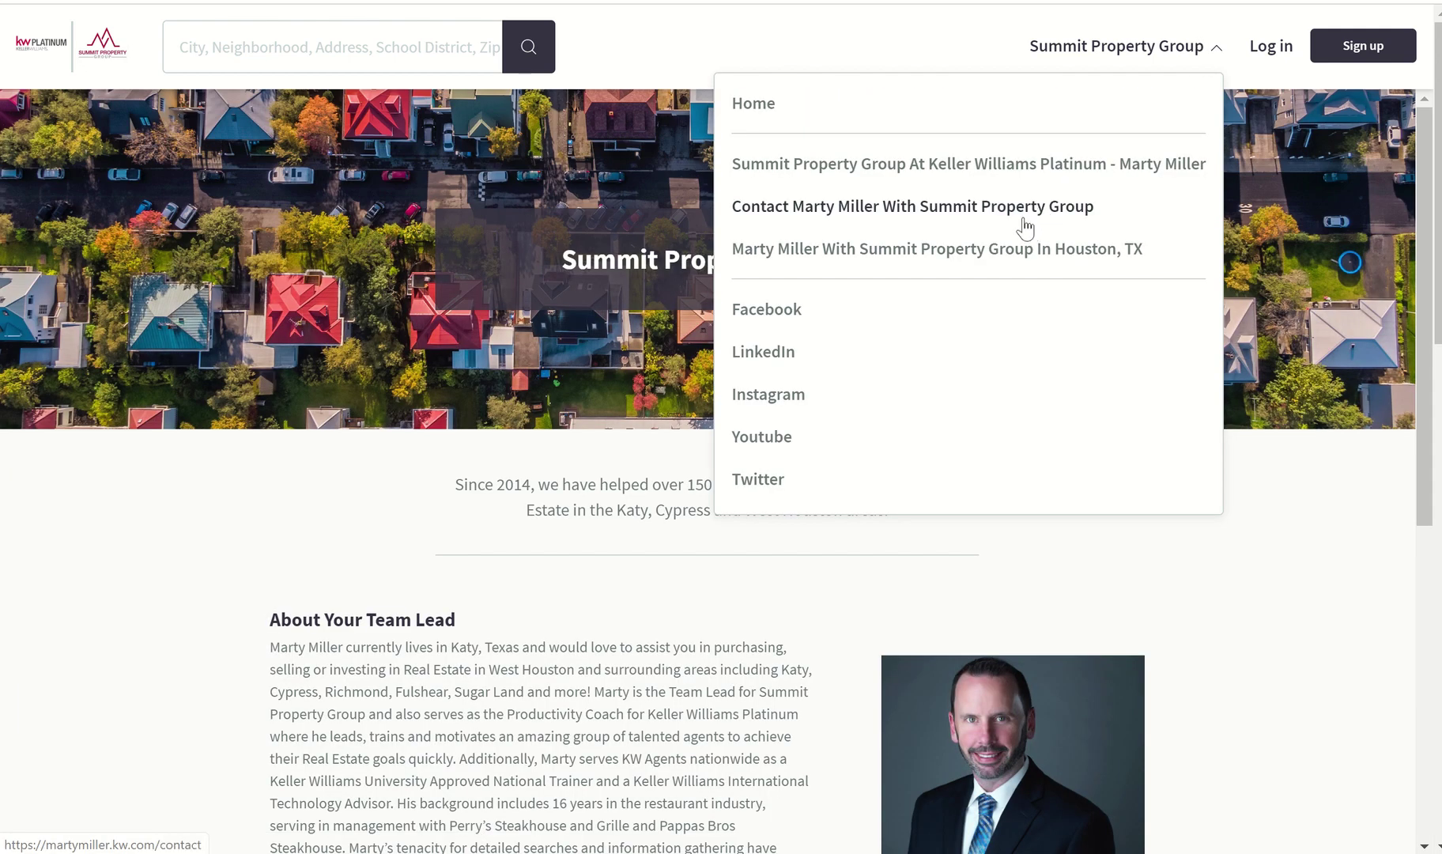
pyautogui.click(1023, 220)
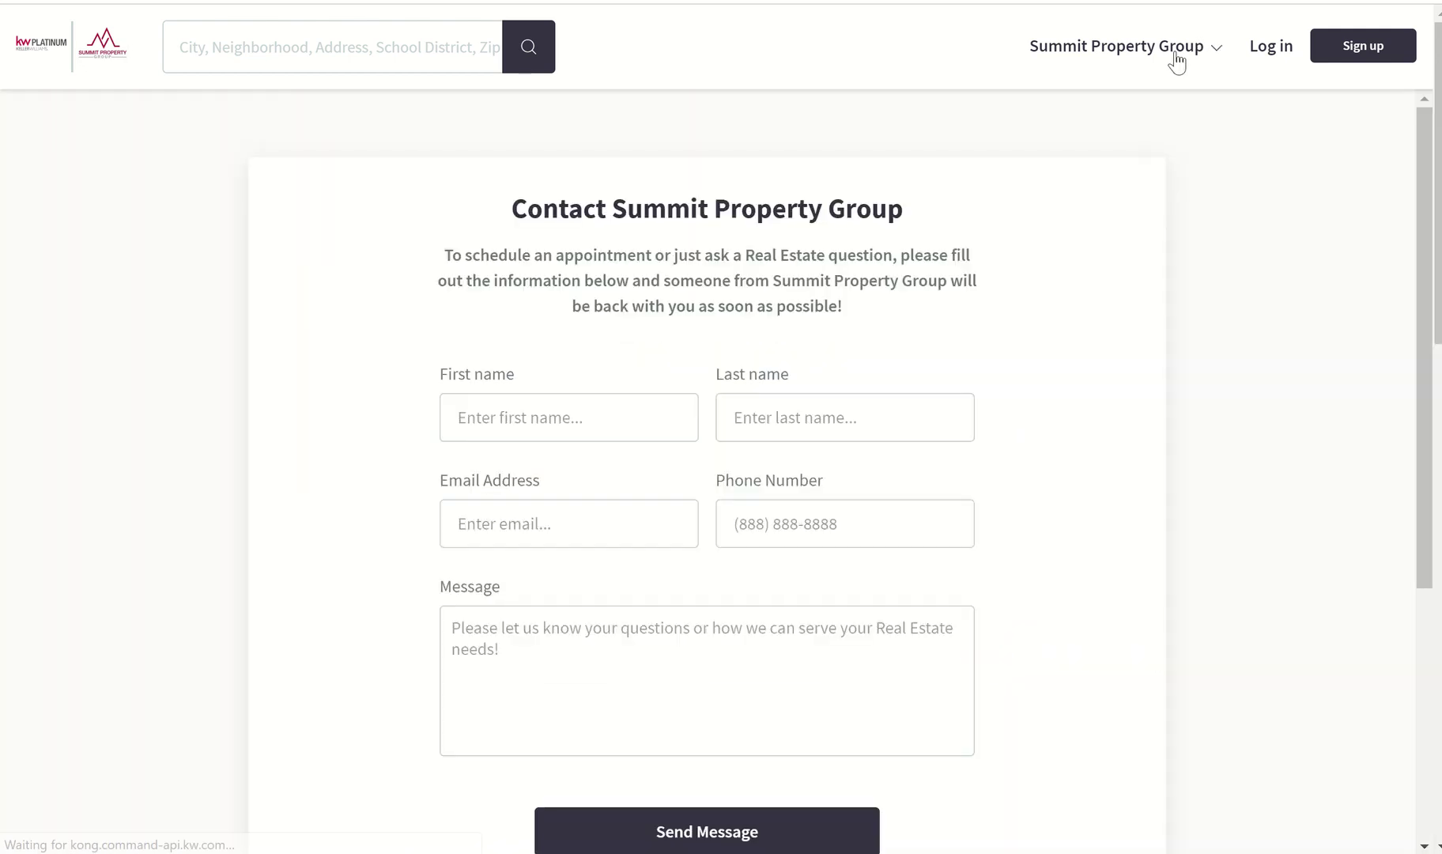
pyautogui.click(1178, 59)
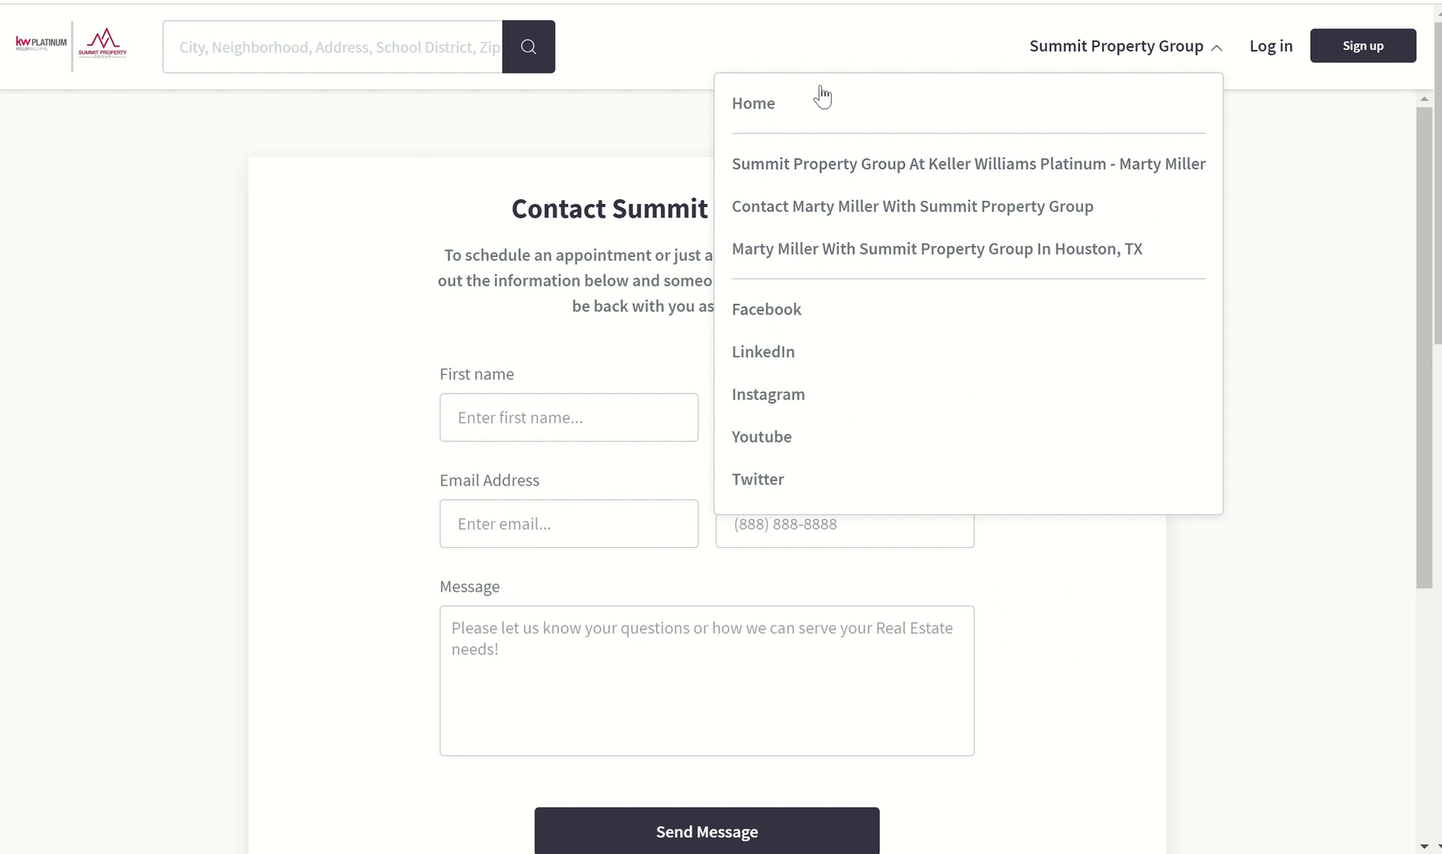
pyautogui.click(1067, 56)
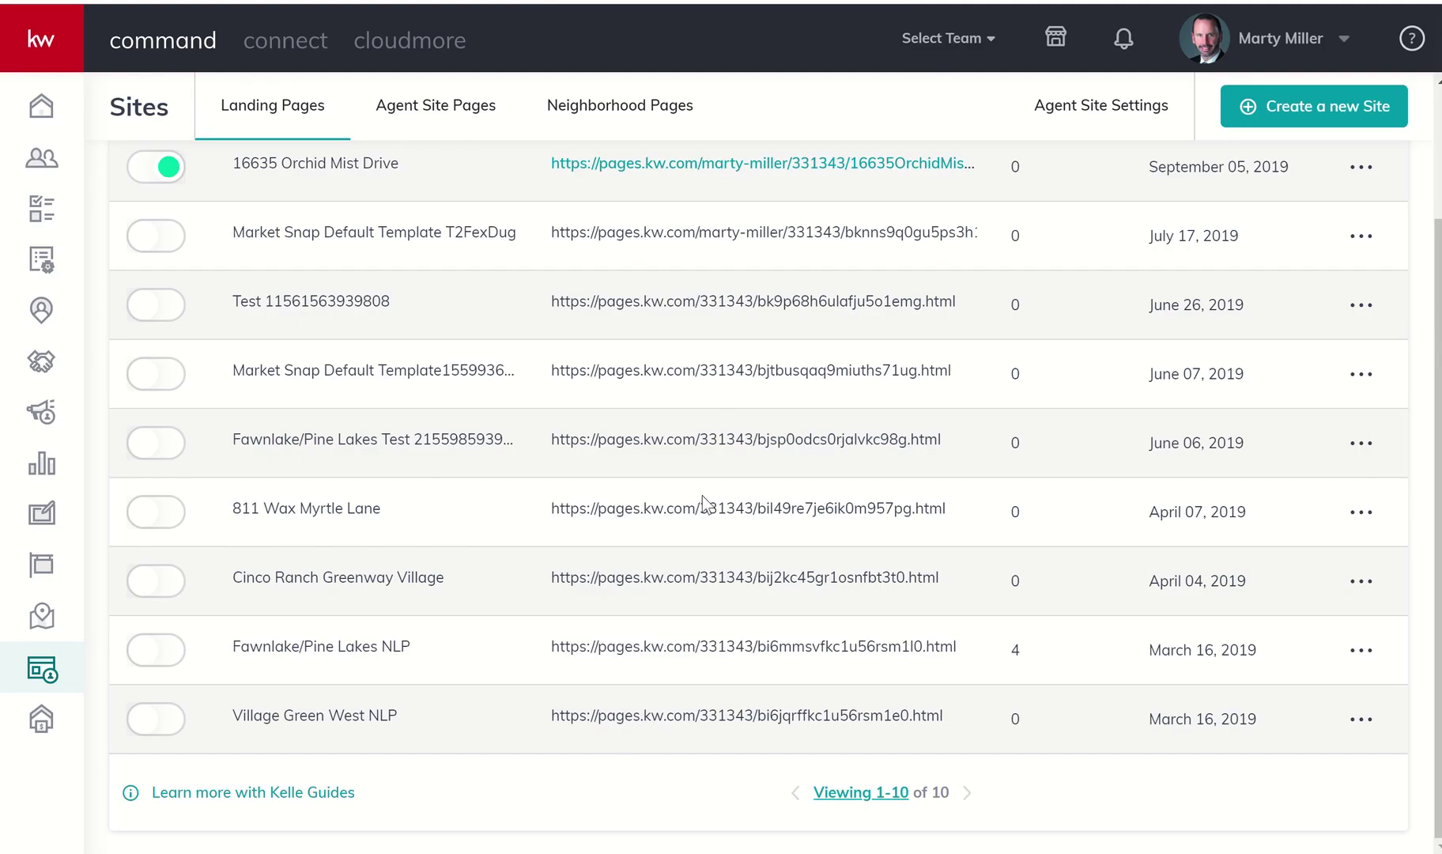
# Step: In Kelle Guides, choose 'I want to use the new KW Agent Sites' and submit
pyautogui.click(287, 794)
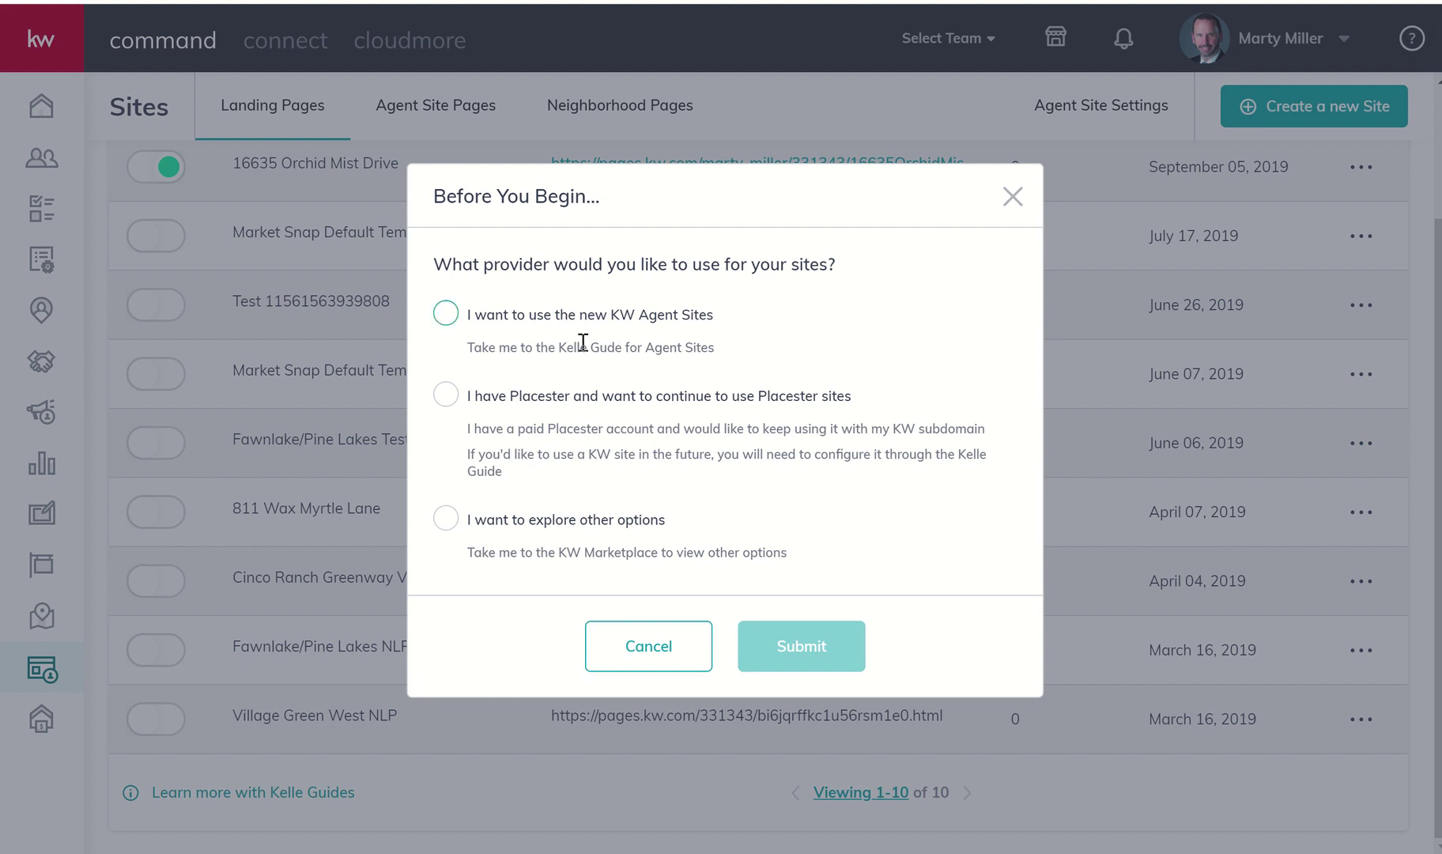
pyautogui.click(447, 315)
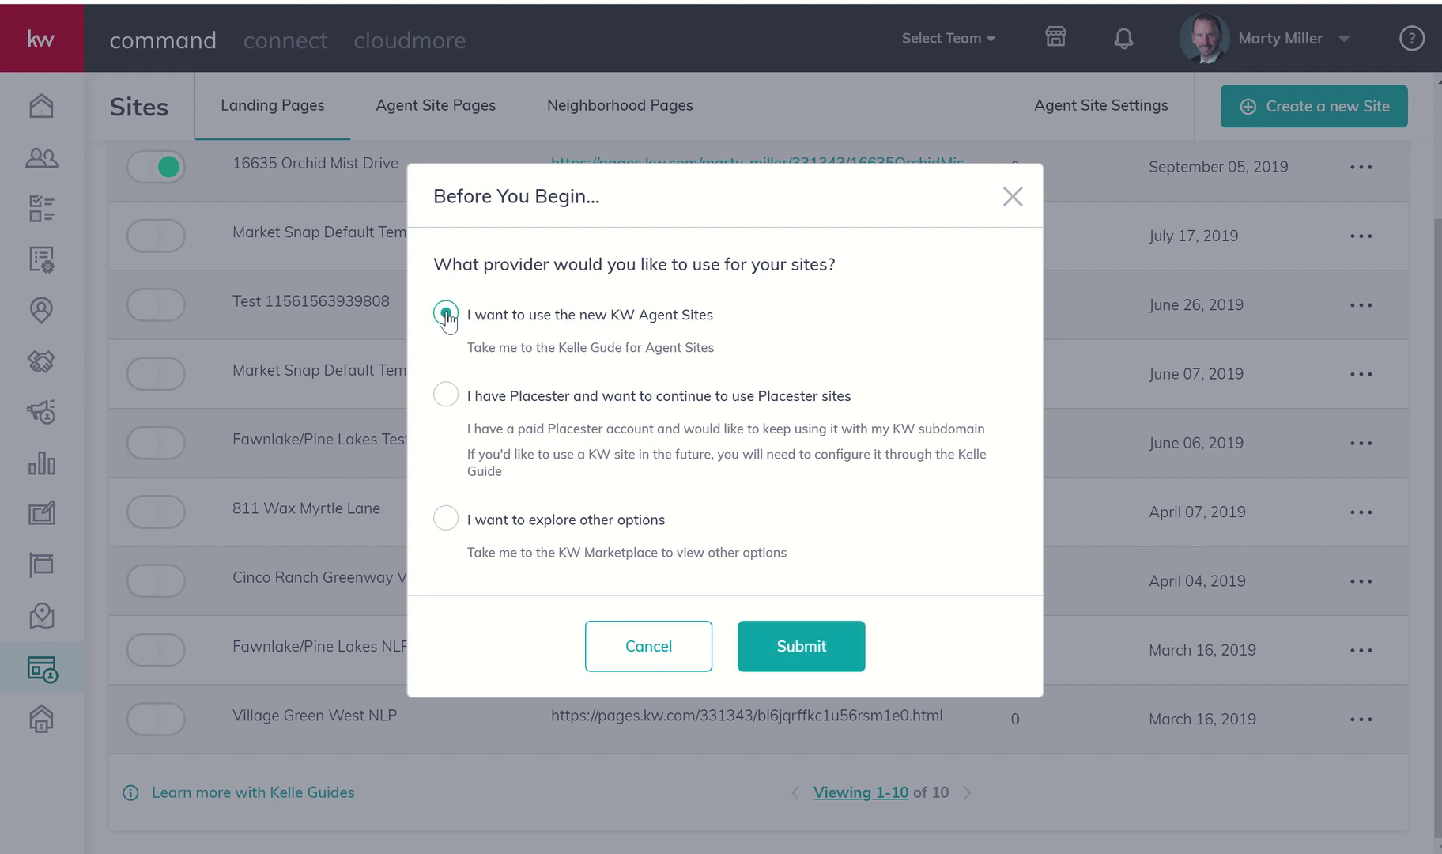
pyautogui.click(771, 654)
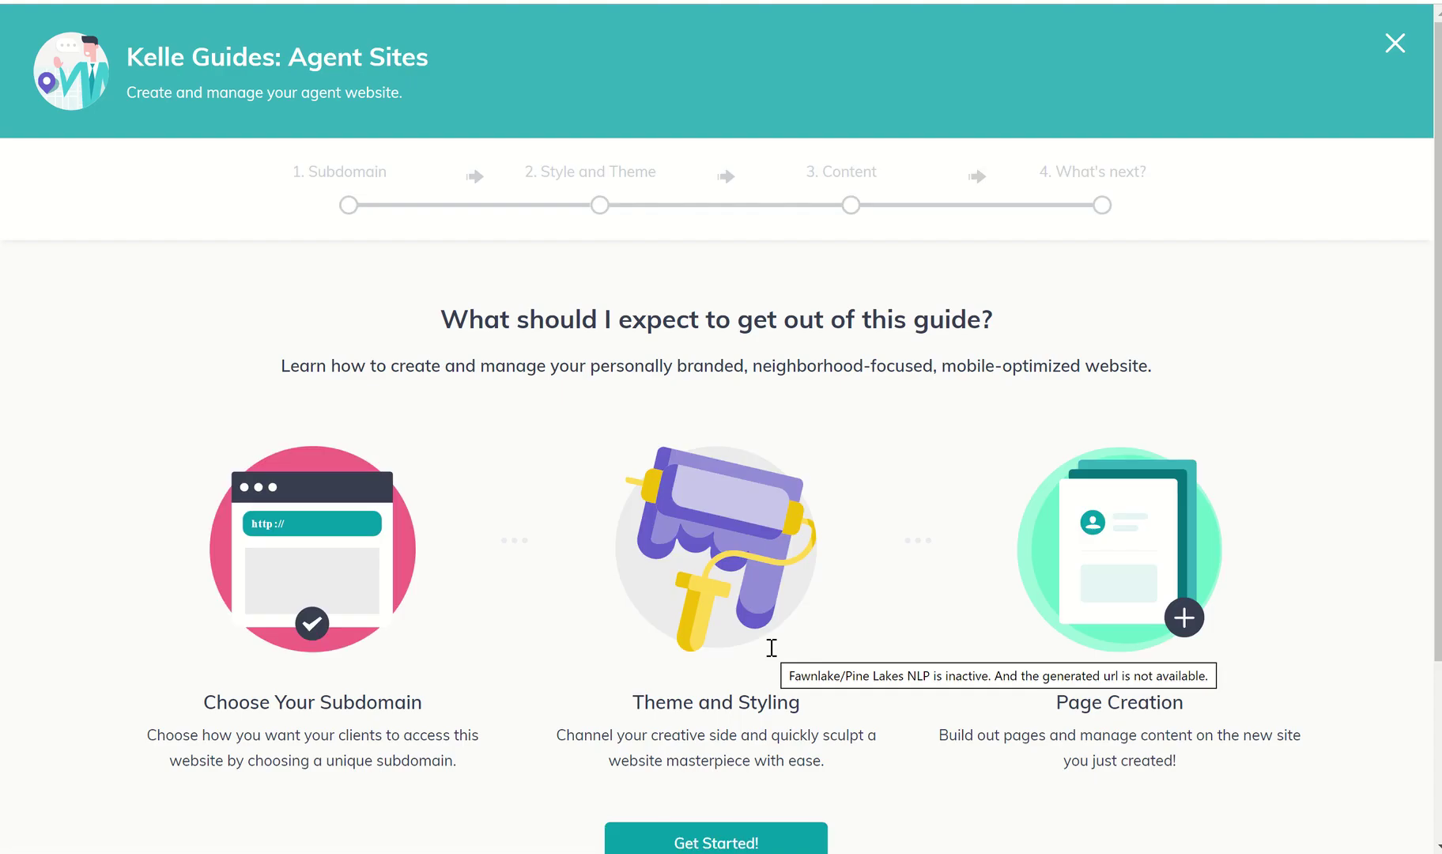
# Step: Start the Agent Sites guide with Get Started! to show the Compliance Reminder
pyautogui.scroll(-1, 769, 645)
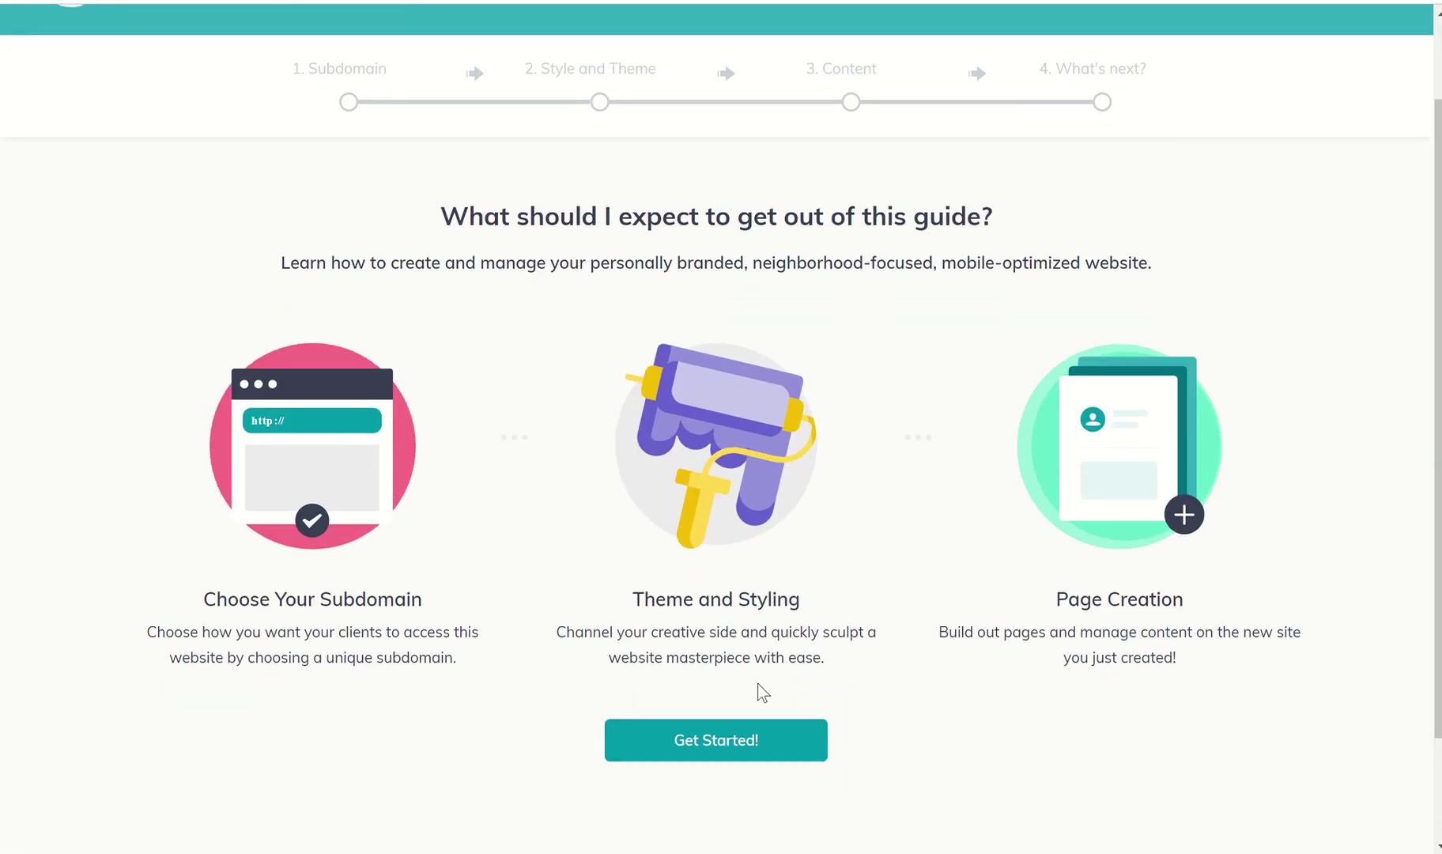
pyautogui.click(719, 744)
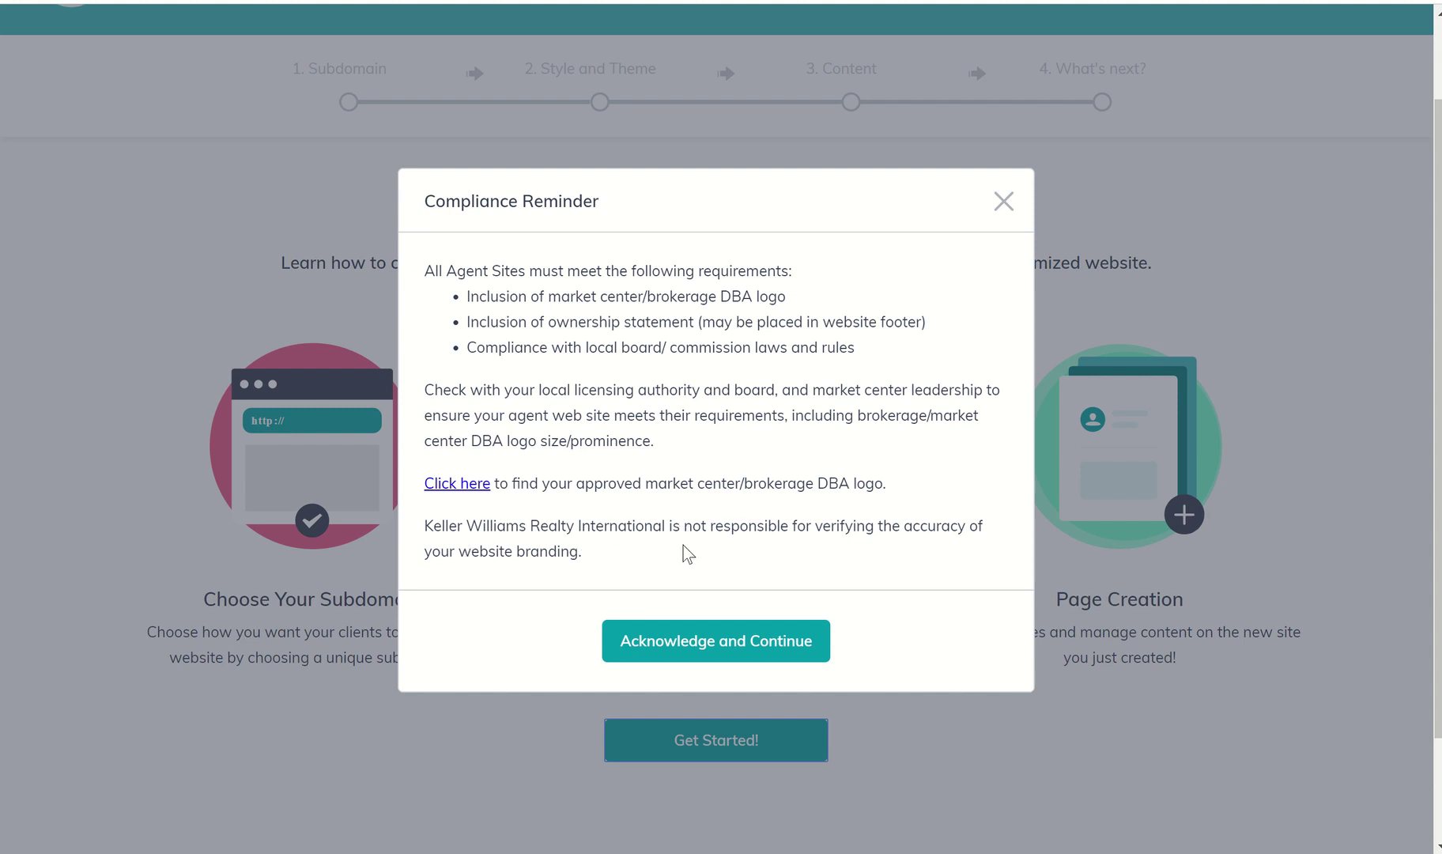
# Step: Acknowledge the compliance requirements and save the martymiller.kw.com subdomain step
pyautogui.click(720, 638)
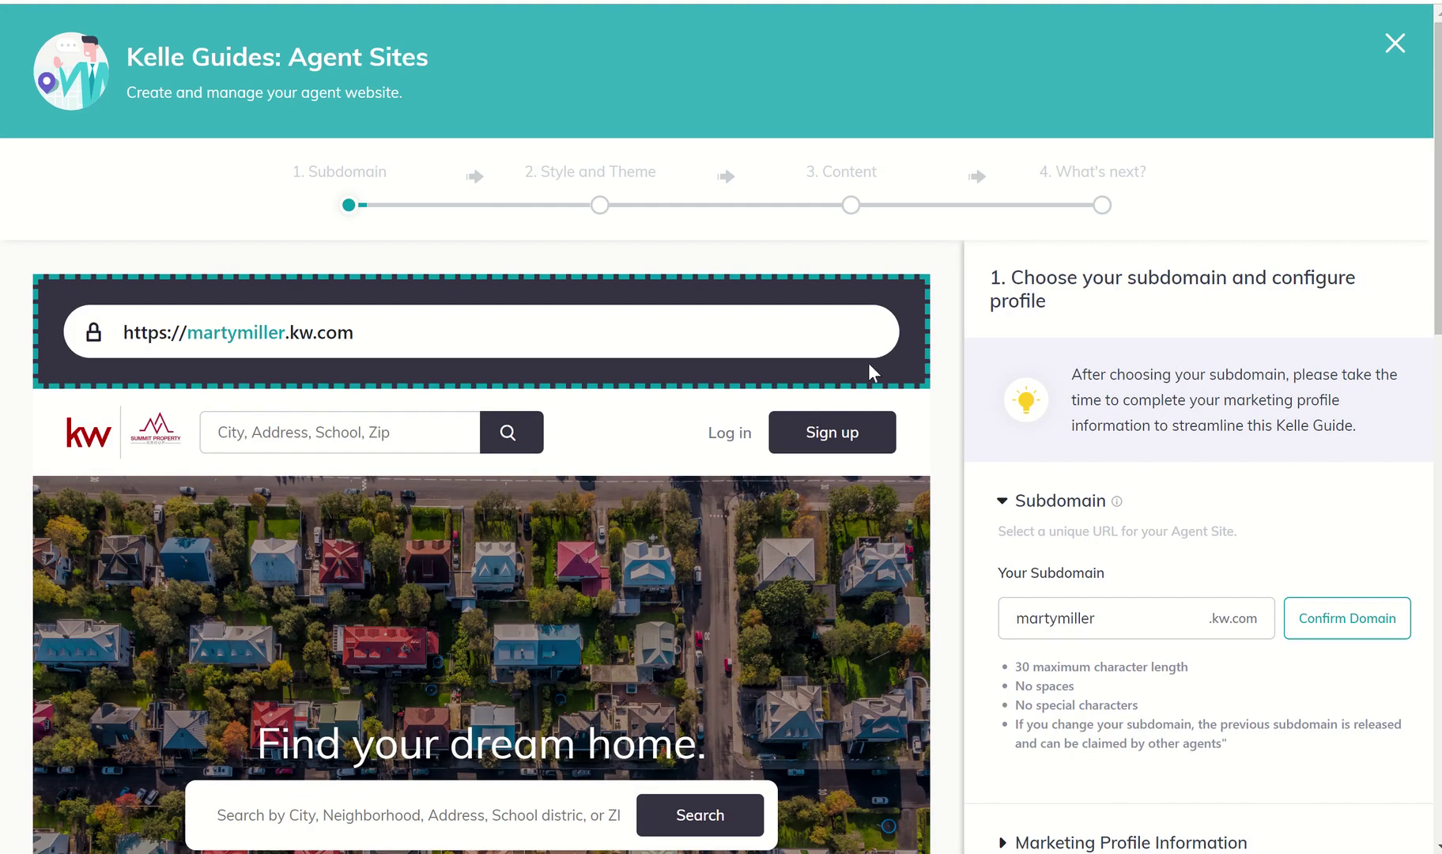
pyautogui.scroll(-5, 1025, 366)
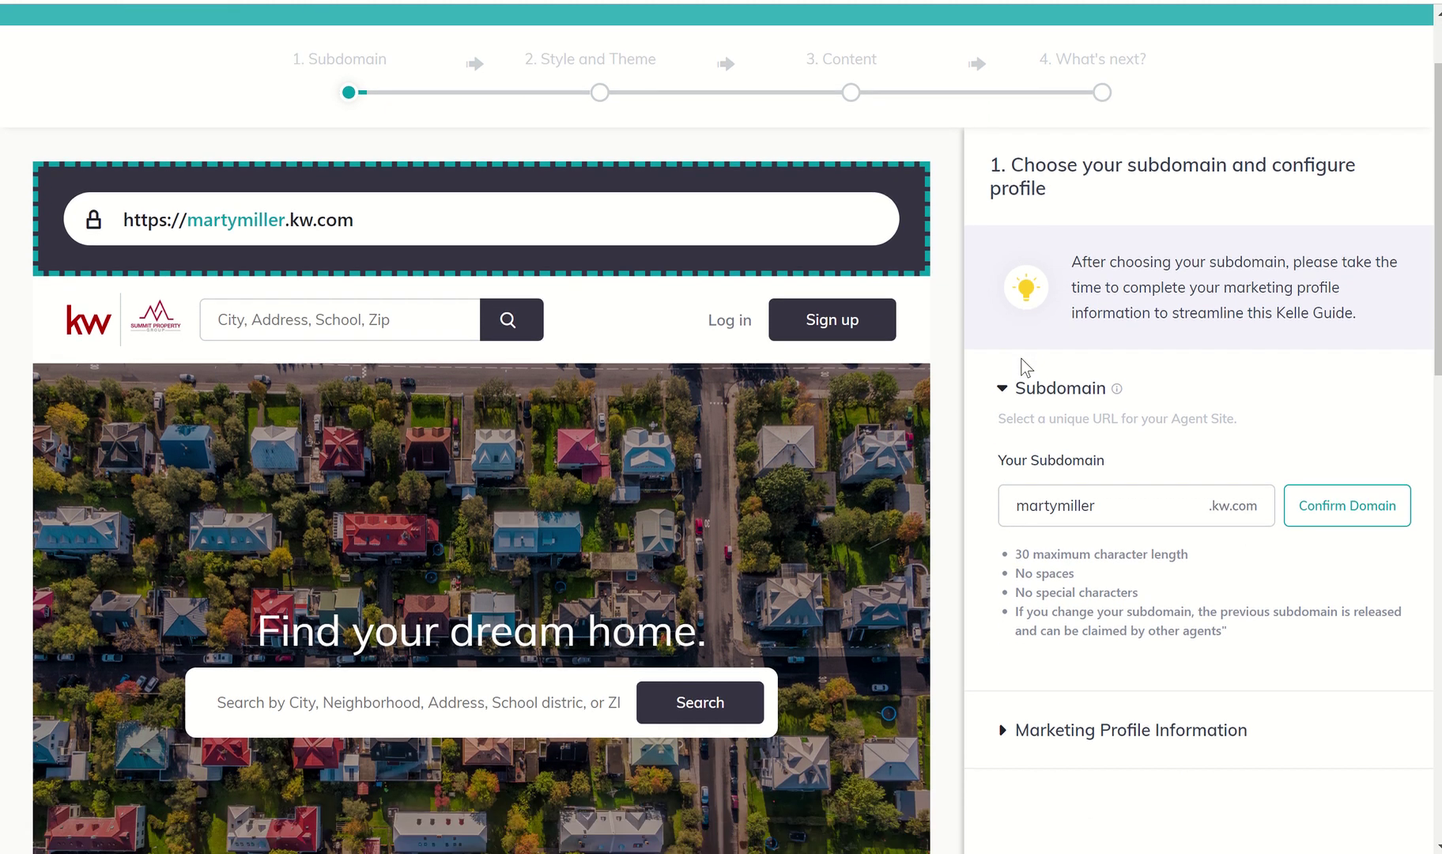
pyautogui.scroll(5, 869, 373)
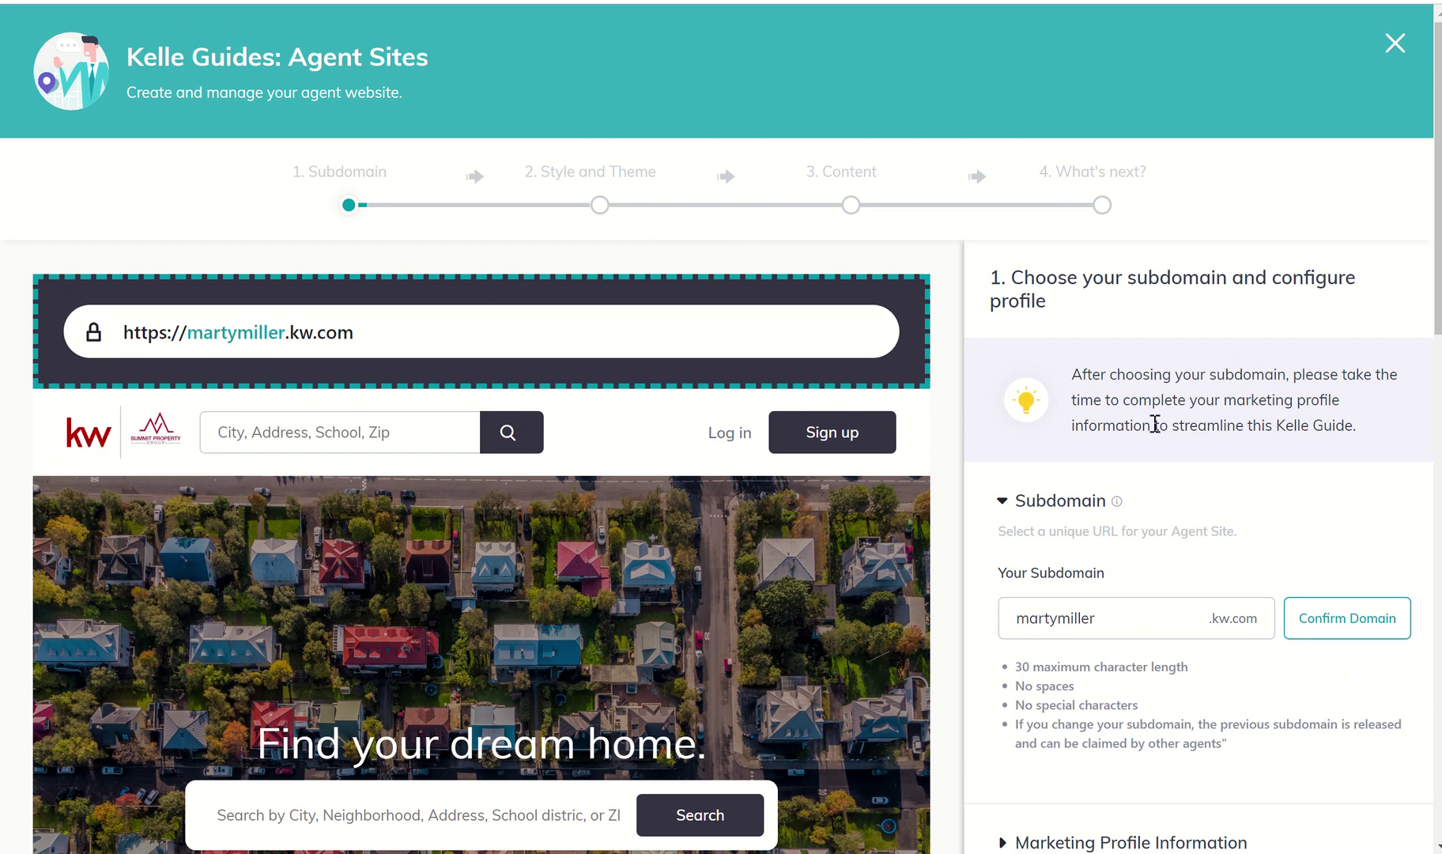
pyautogui.scroll(-1, 1154, 424)
pyautogui.scroll(-4, 1154, 419)
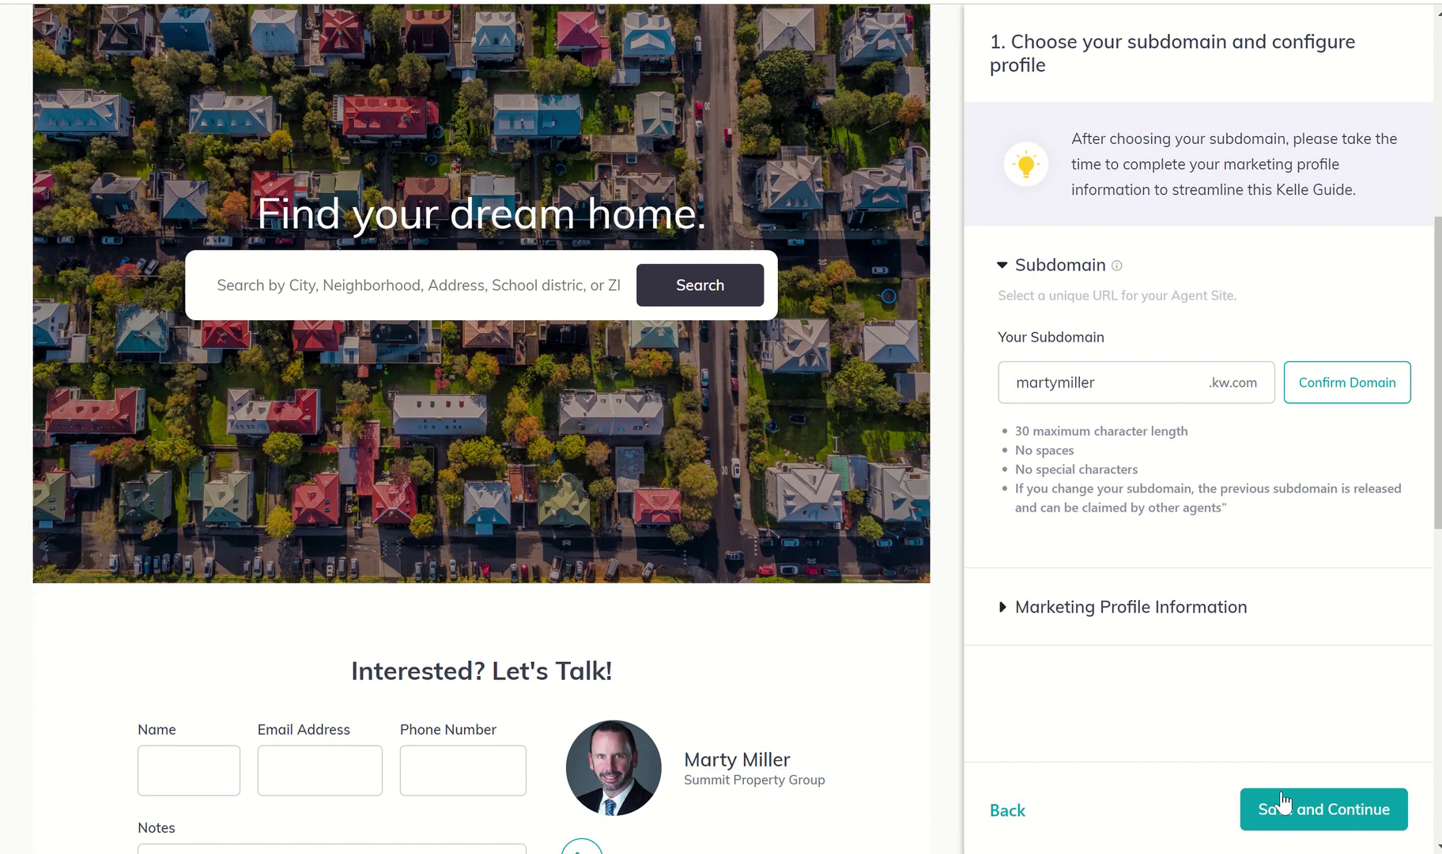
pyautogui.click(1282, 808)
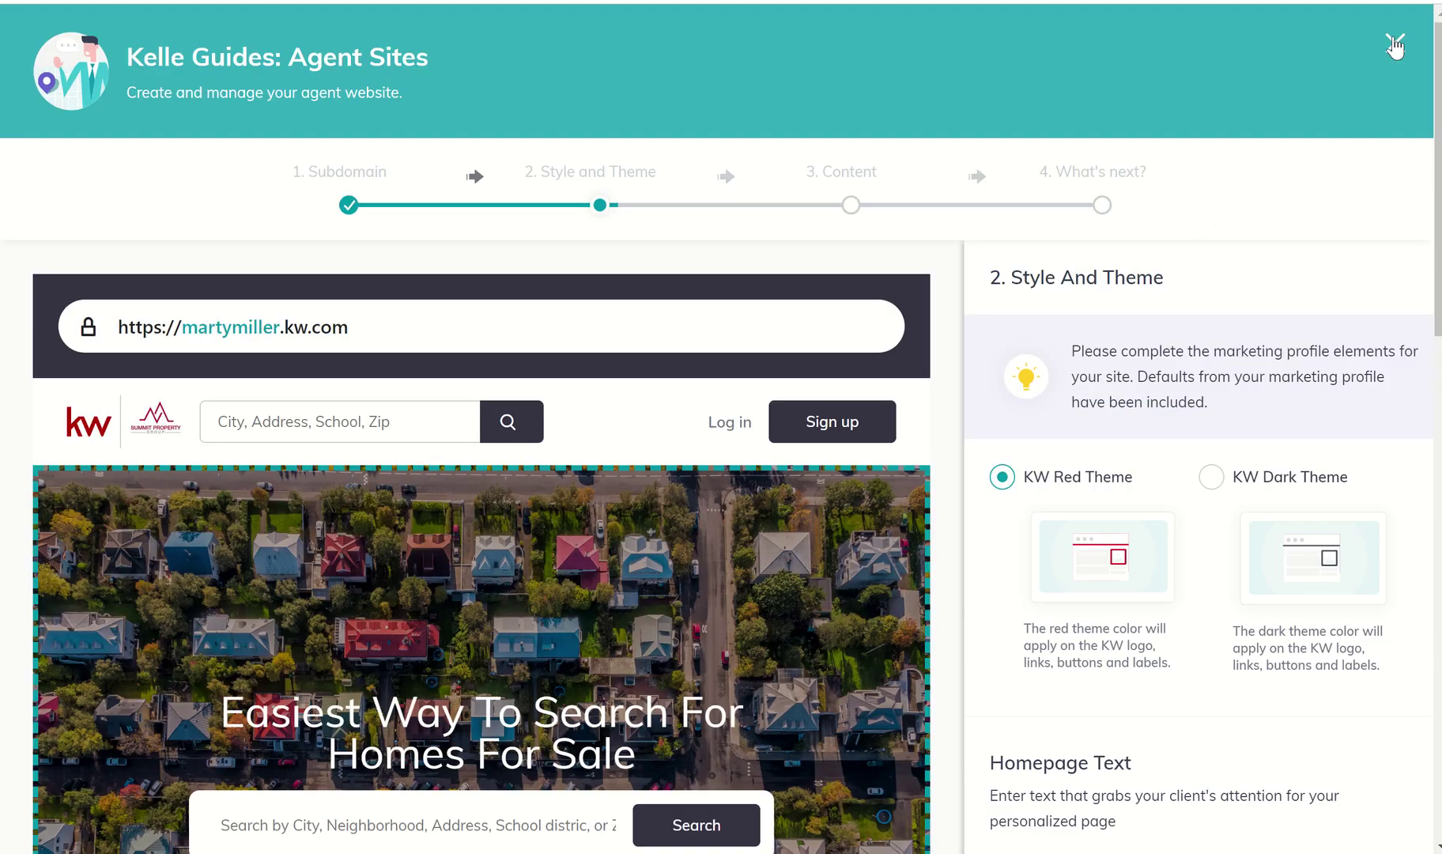
# Step: Scroll the Style And Theme step to review theme options and homepage hero images
pyautogui.scroll(-8, 1133, 612)
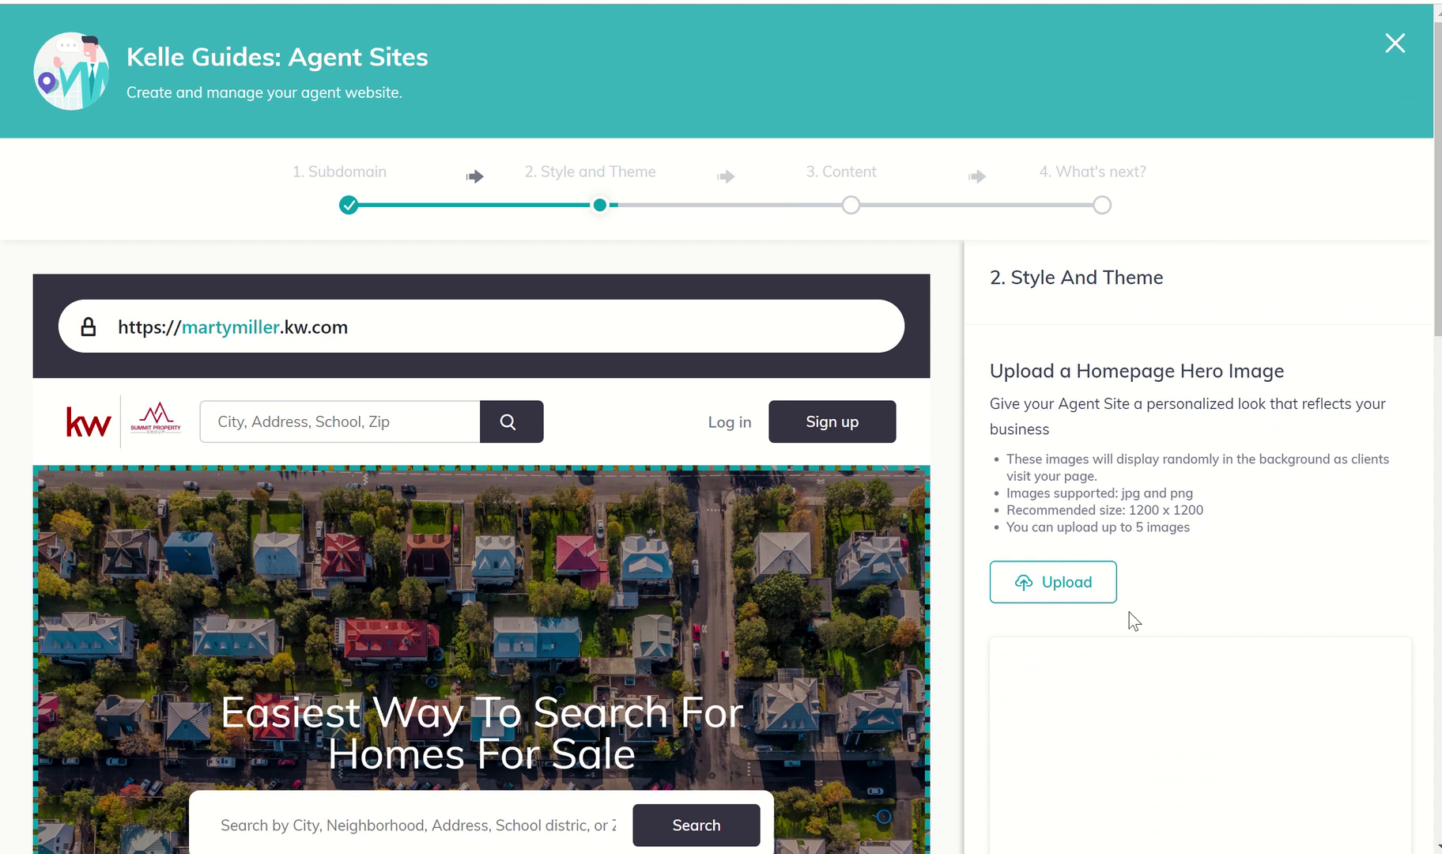
pyautogui.scroll(-4, 1133, 620)
pyautogui.scroll(-1, 1131, 619)
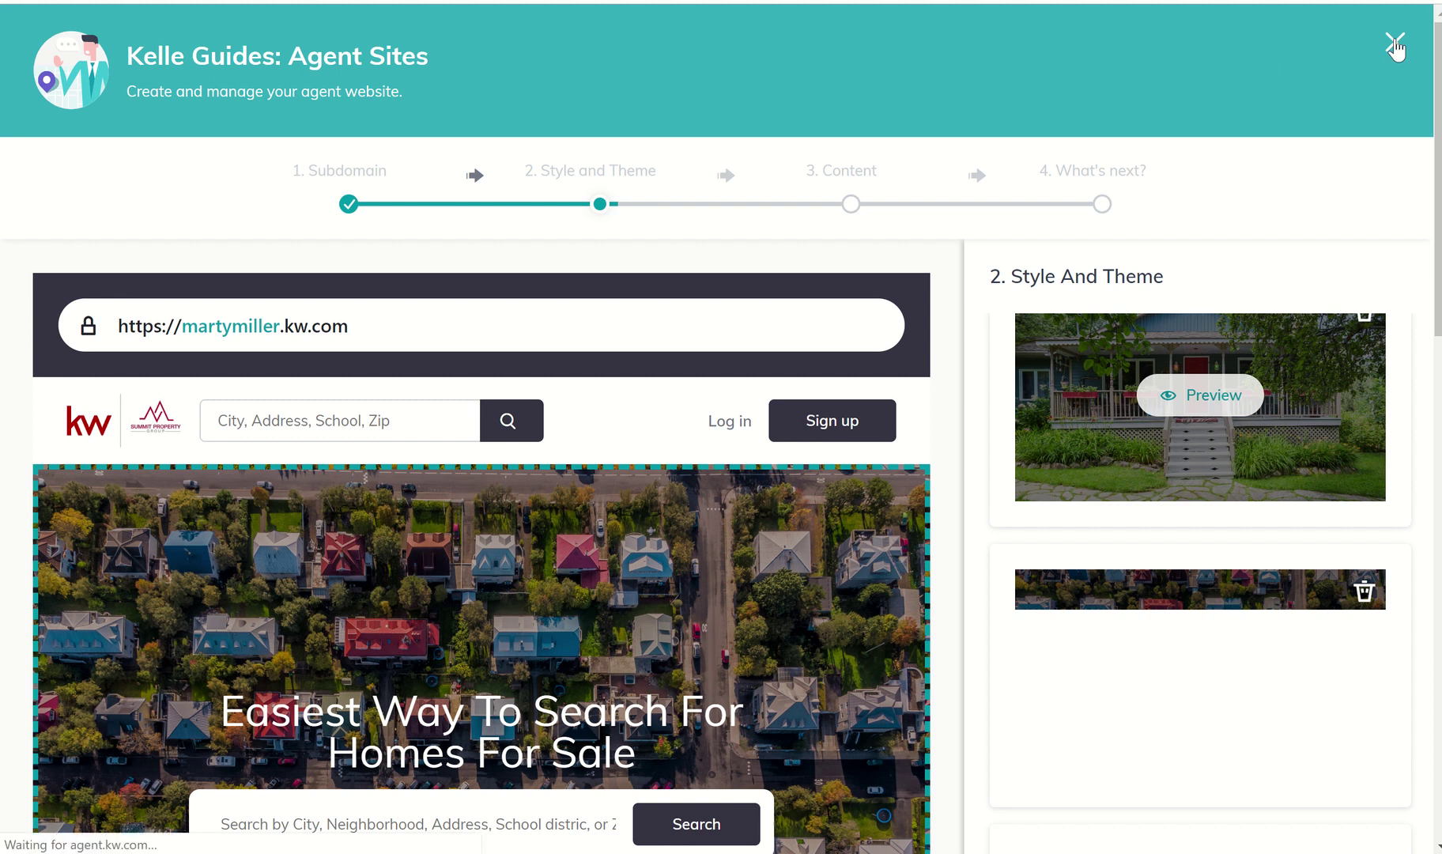
# Step: Close the Kelle Guides overlay and scroll to the bottom of the ten landing pages
pyautogui.click(1394, 44)
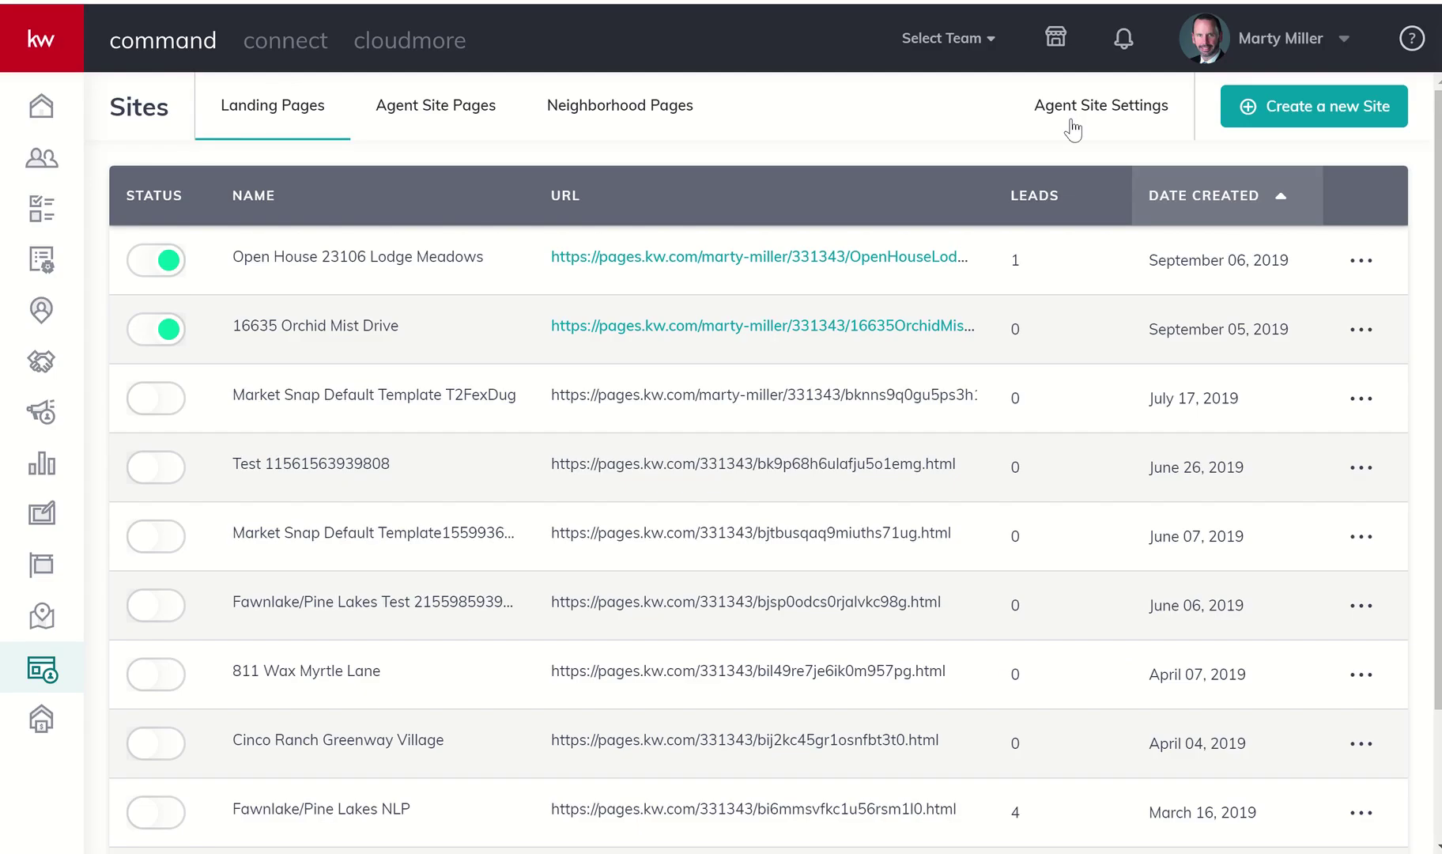
pyautogui.scroll(-2, 234, 774)
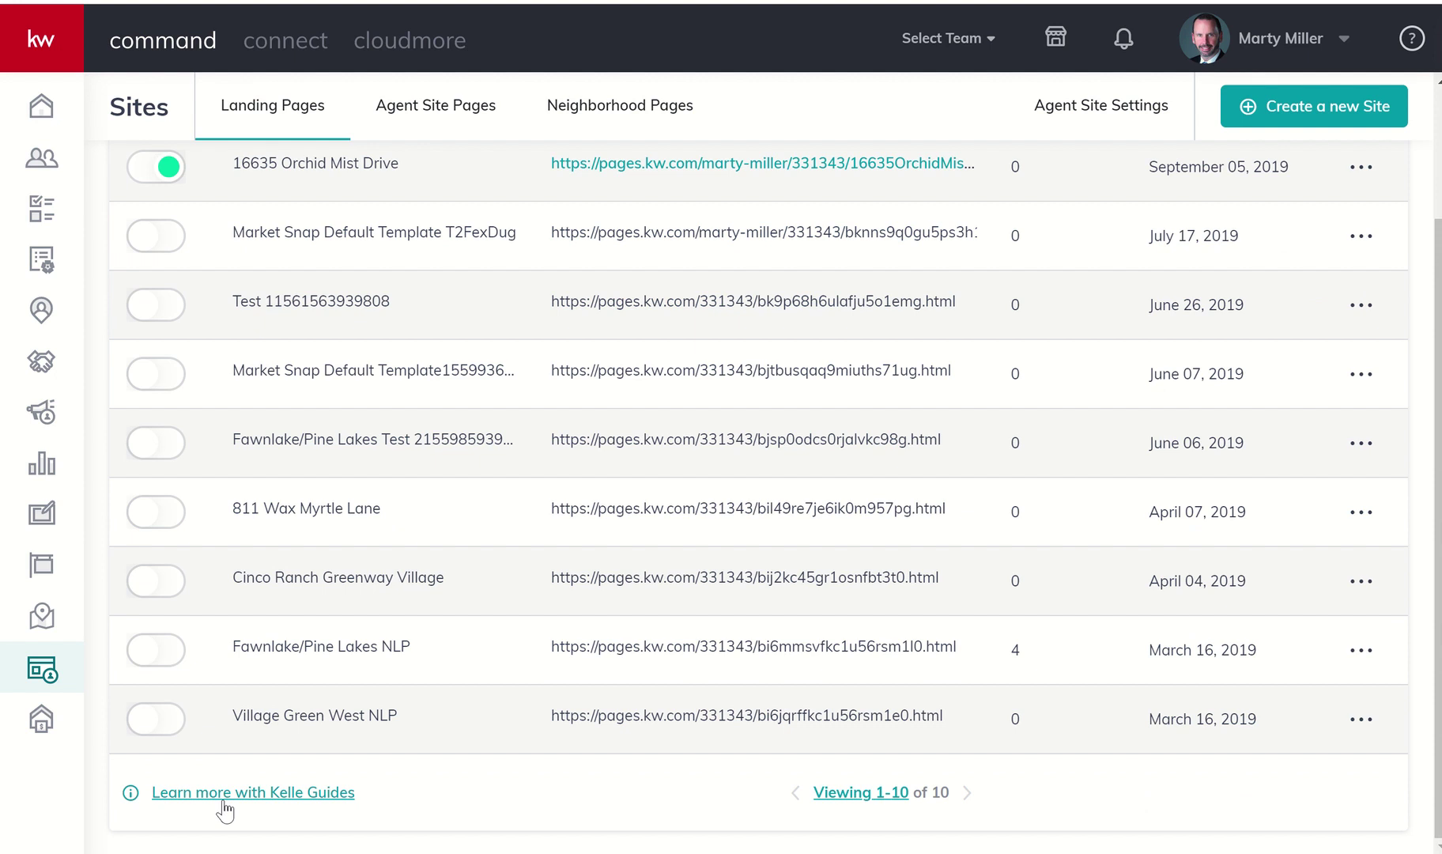
# Step: Reopen the Agent Sites guide with the new KW Agent Sites provider and acknowledge compliance
pyautogui.click(219, 795)
pyautogui.click(446, 313)
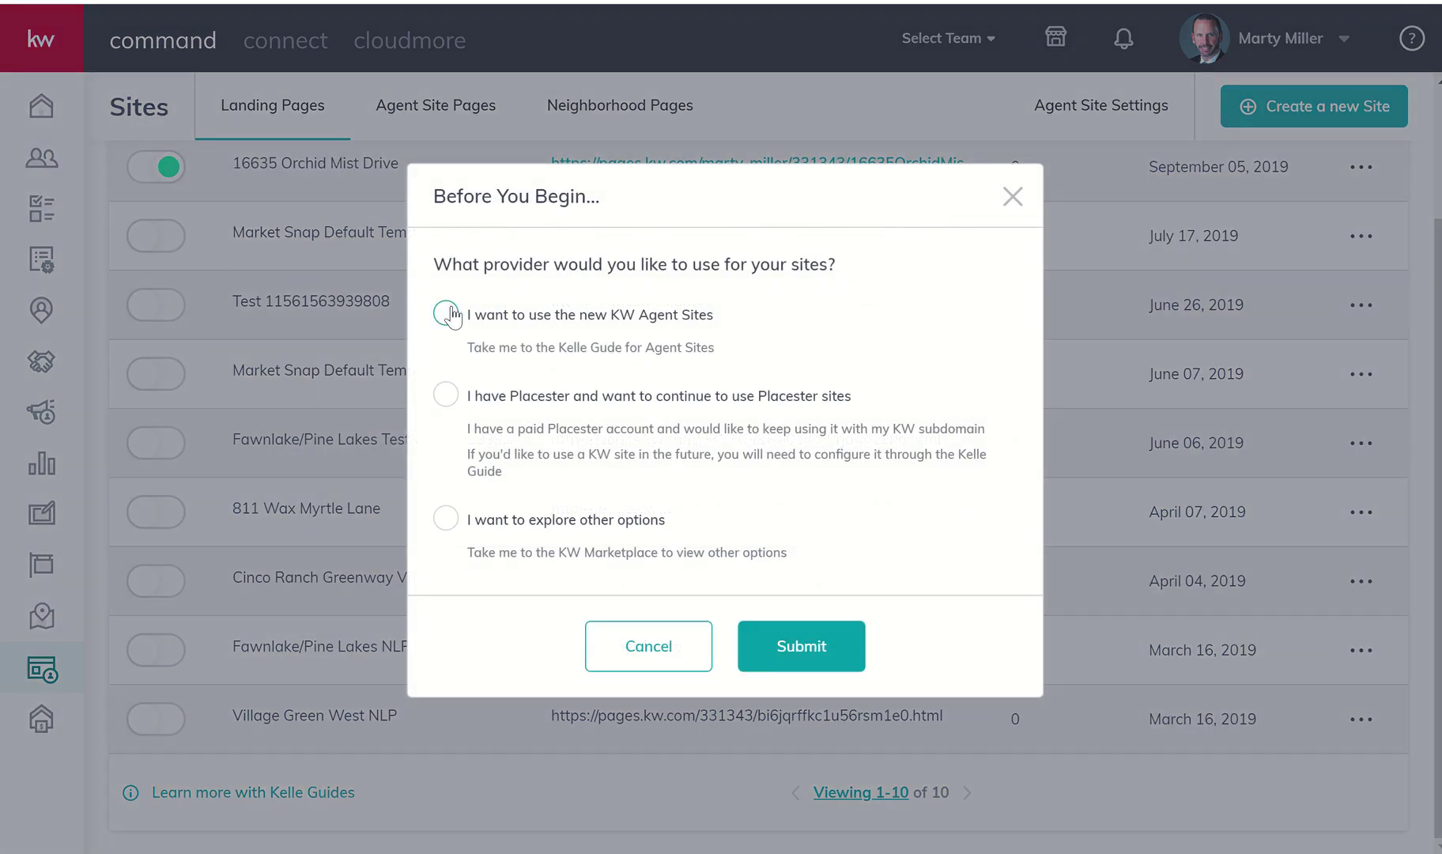
pyautogui.click(773, 639)
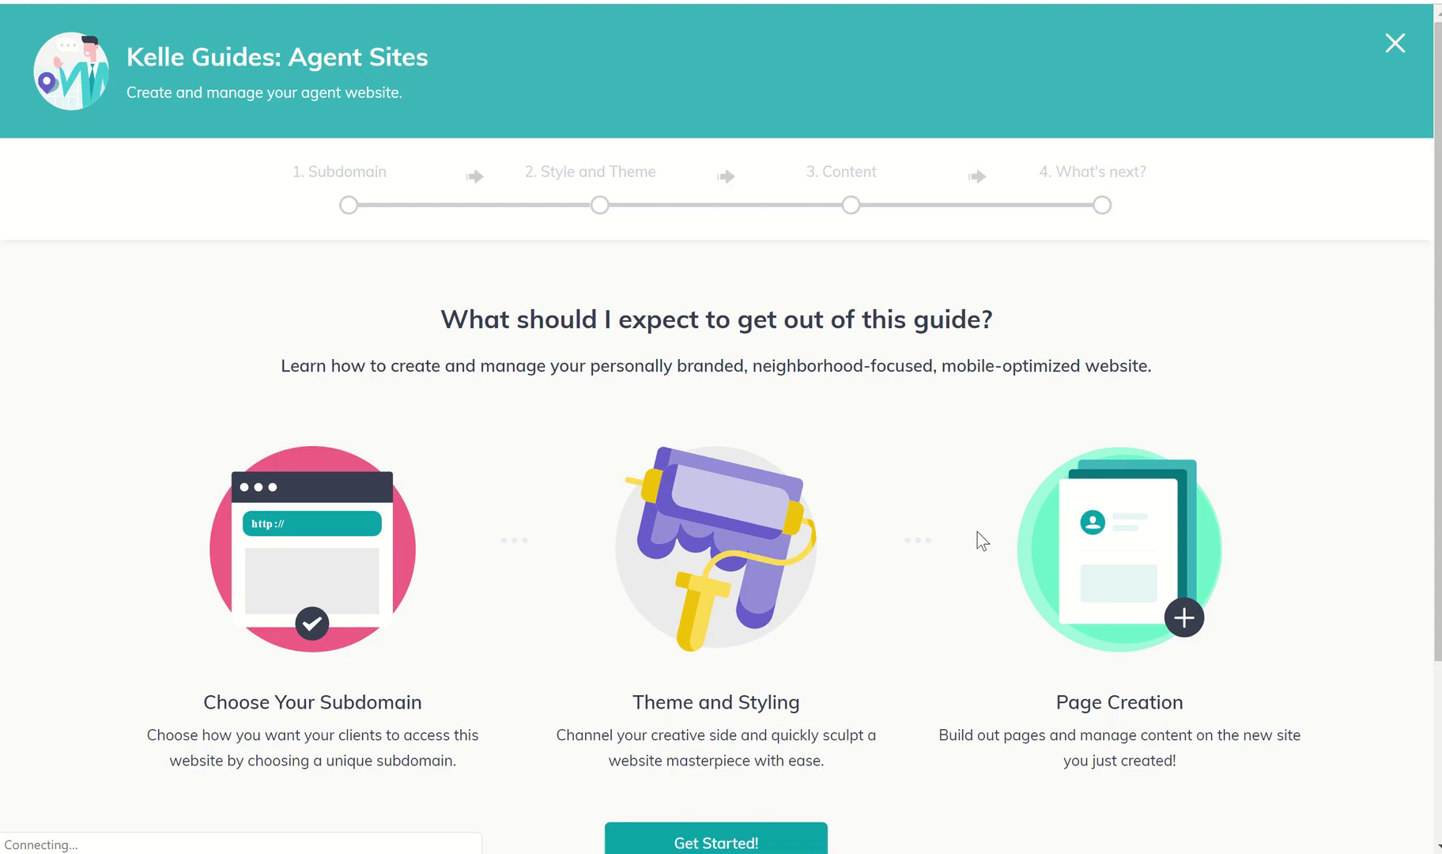
pyautogui.click(728, 841)
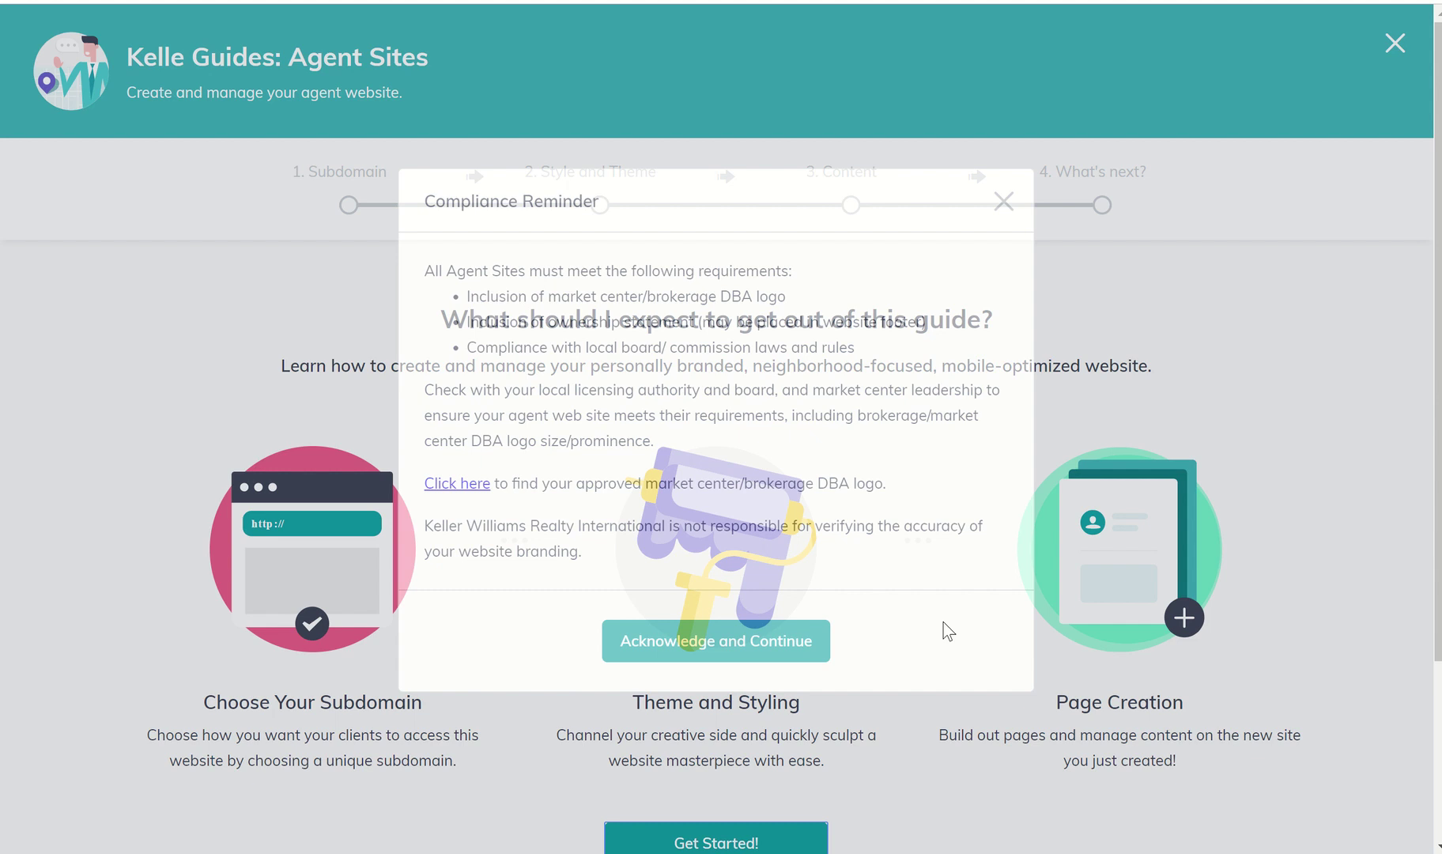
pyautogui.click(739, 640)
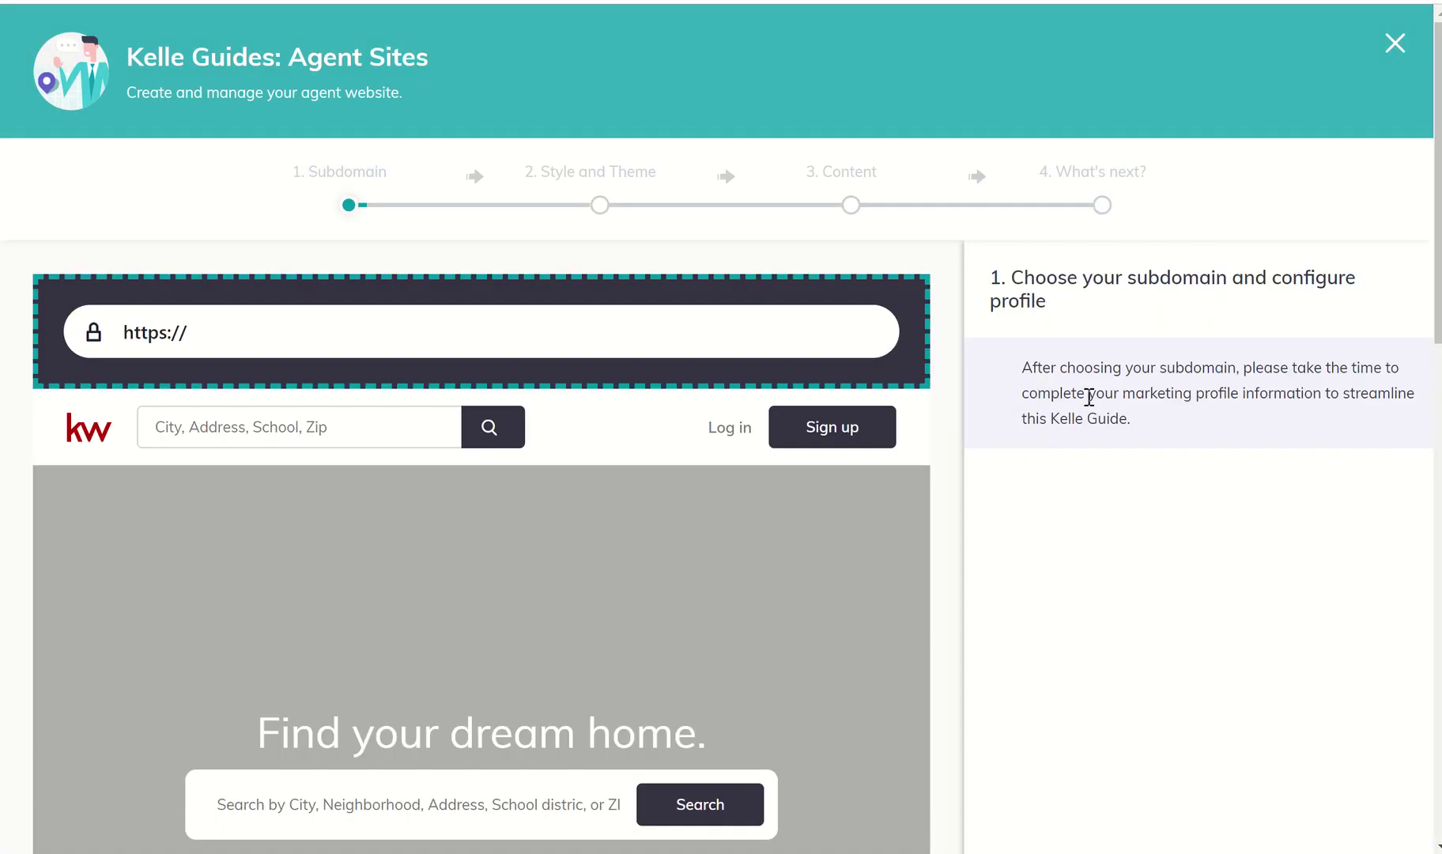
# Step: In Marketing Profile Information, change the job title from Realtor to 'Real Estate Consultant'
pyautogui.scroll(-3, 1162, 593)
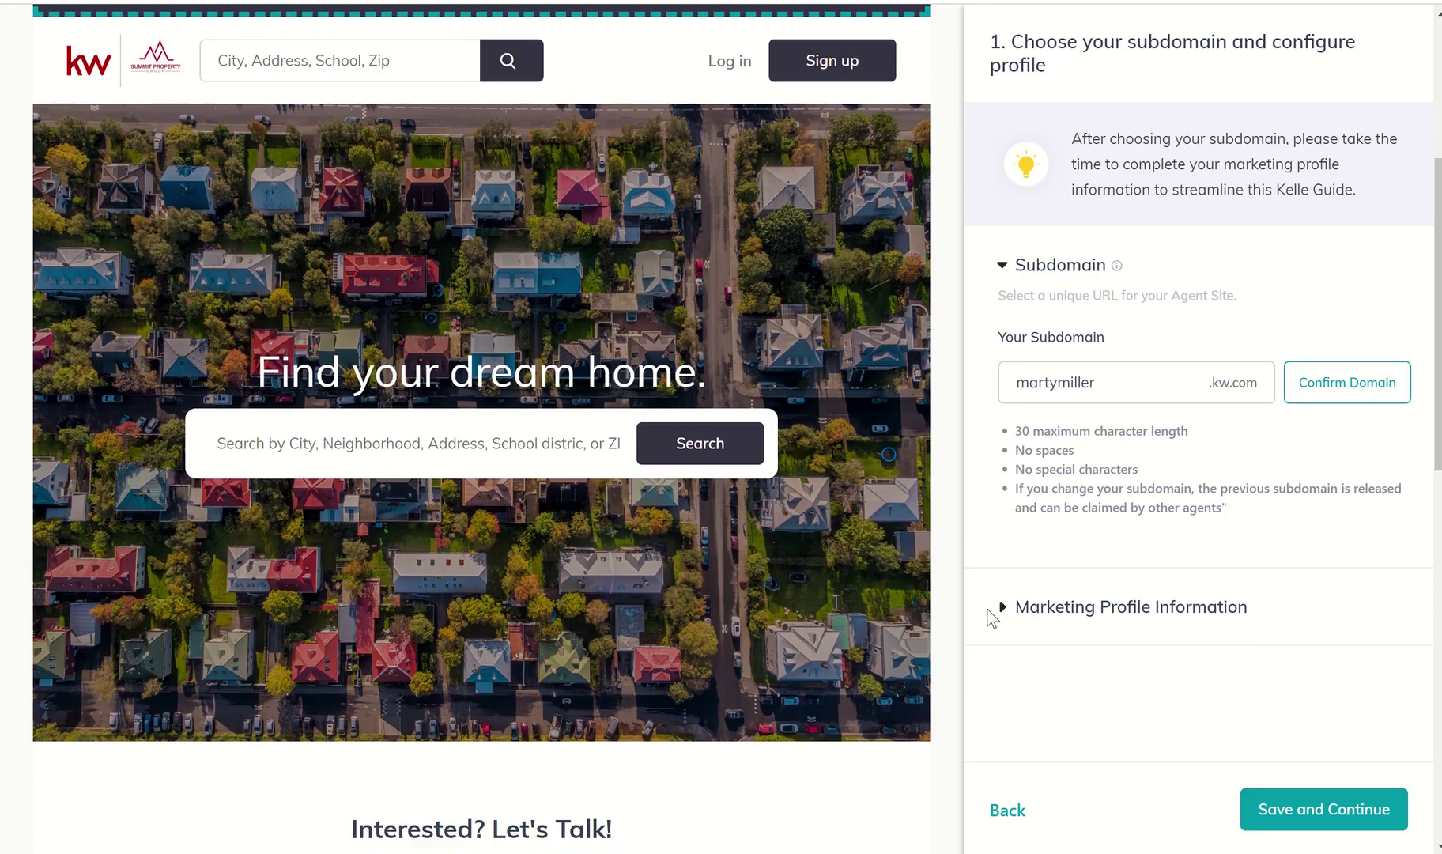
pyautogui.click(999, 609)
pyautogui.scroll(-5, 1145, 621)
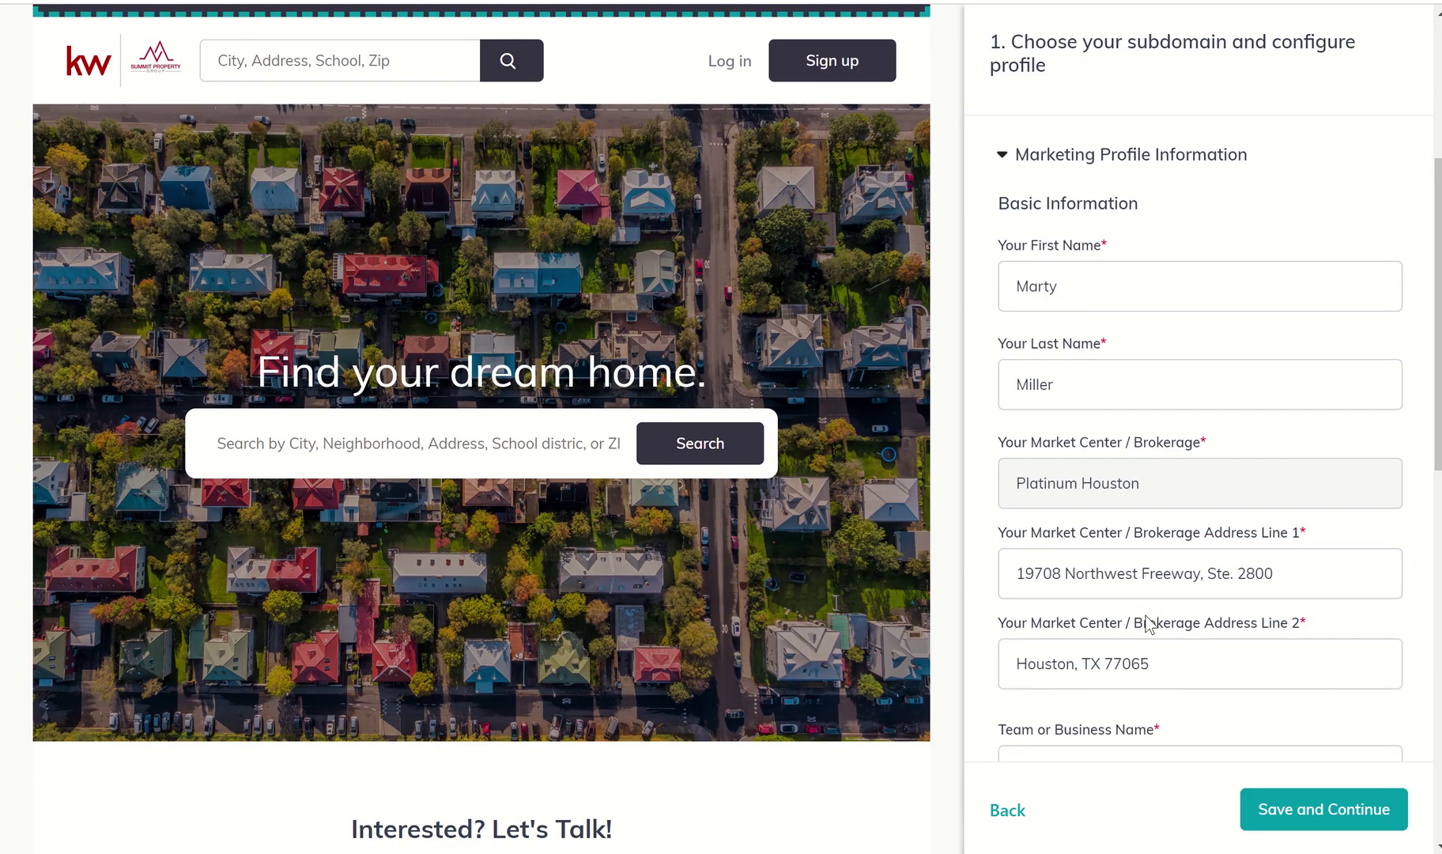
pyautogui.scroll(-2, 1147, 615)
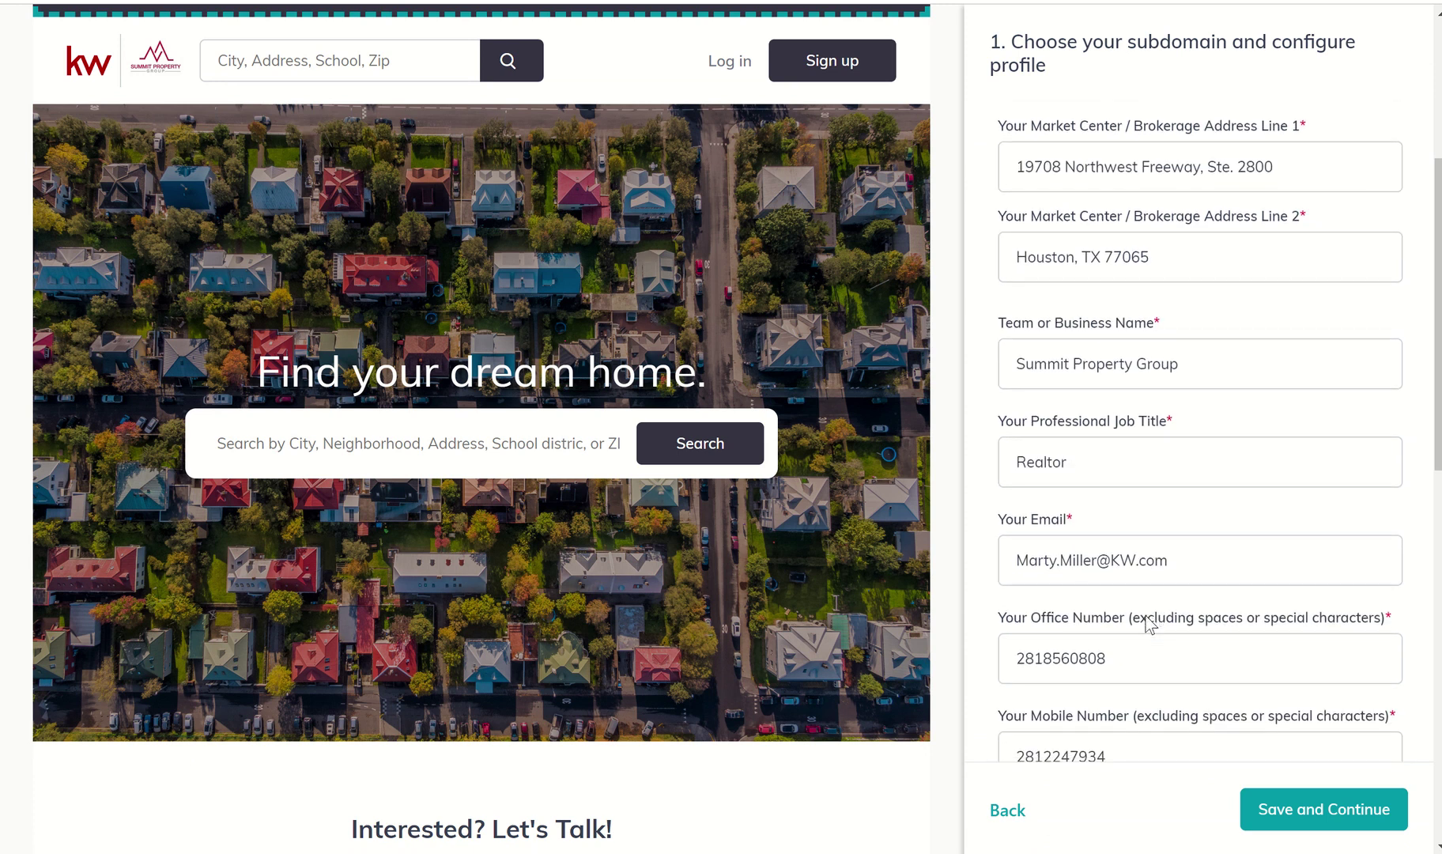
pyautogui.scroll(-2, 1148, 624)
pyautogui.click(1063, 338)
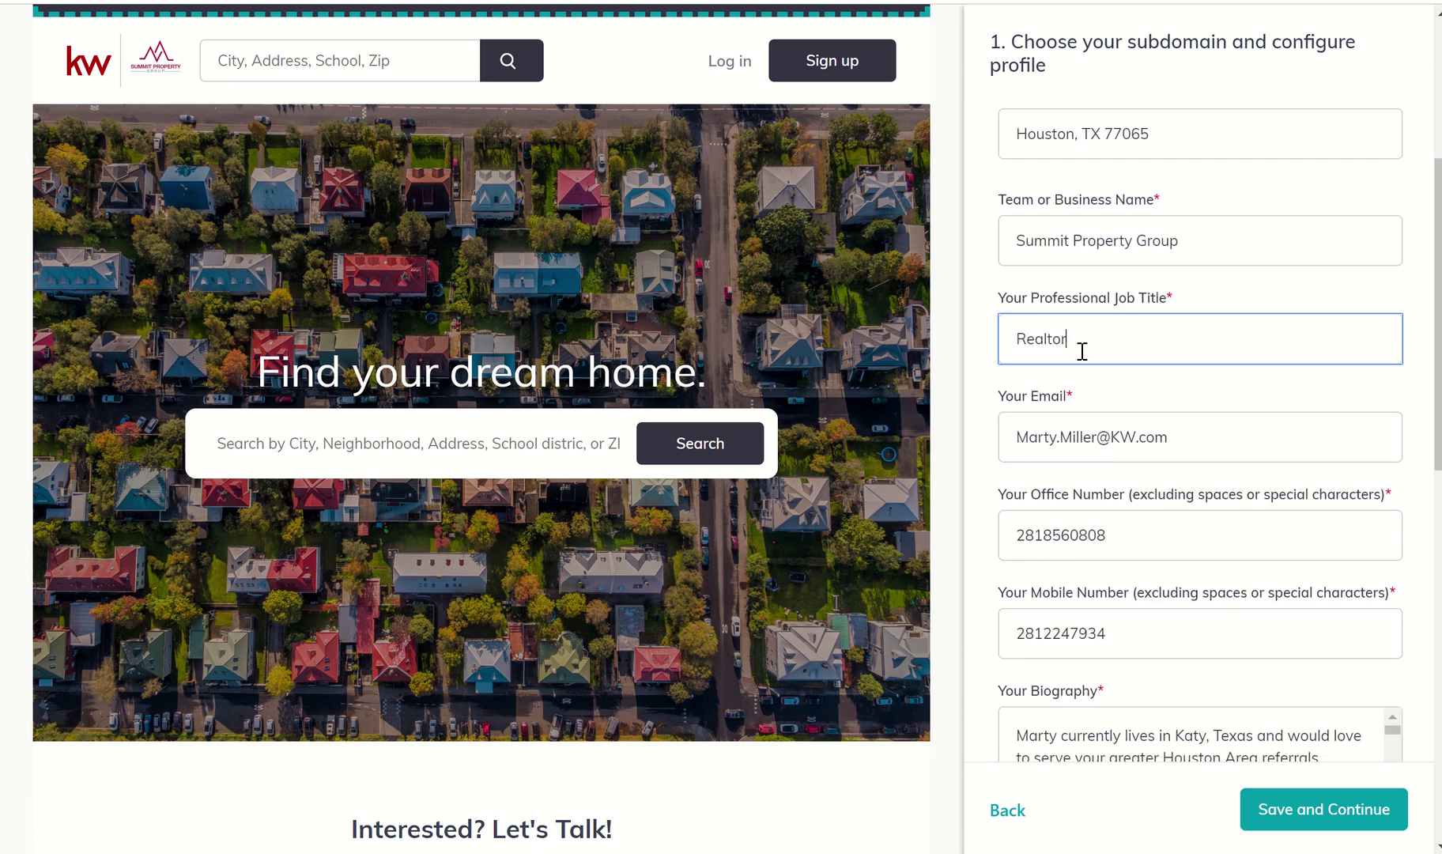
pyautogui.press('BackSpace')
pyautogui.press('BackSpace')
pyautogui.press('BackSpace')
pyautogui.press('BackSpace')
pyautogui.write('l Estate Consultant')
# Step: Save the profile step and the style, theme and homepage text step
pyautogui.click(1276, 810)
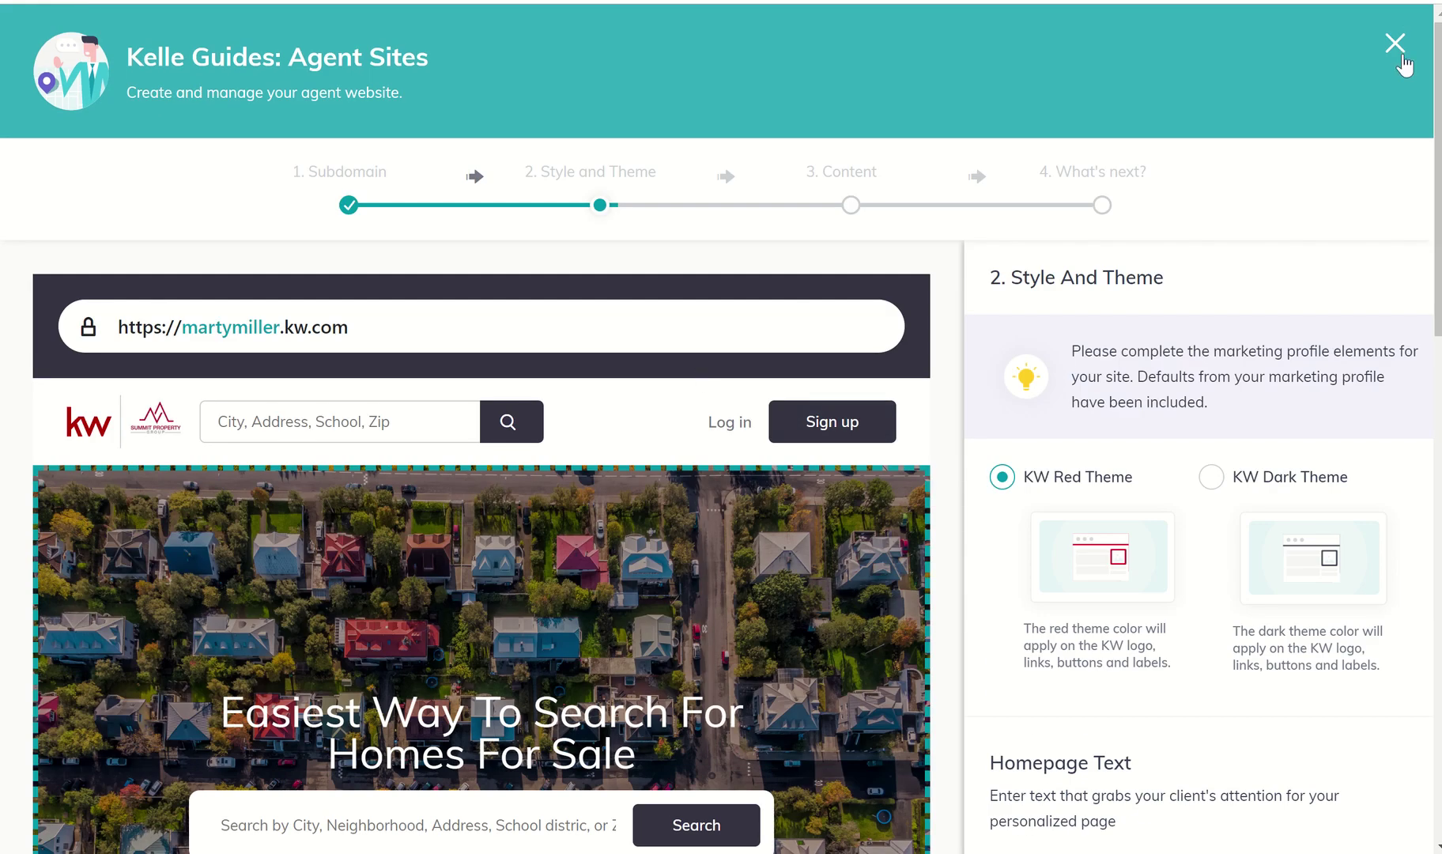
pyautogui.scroll(-10, 1325, 281)
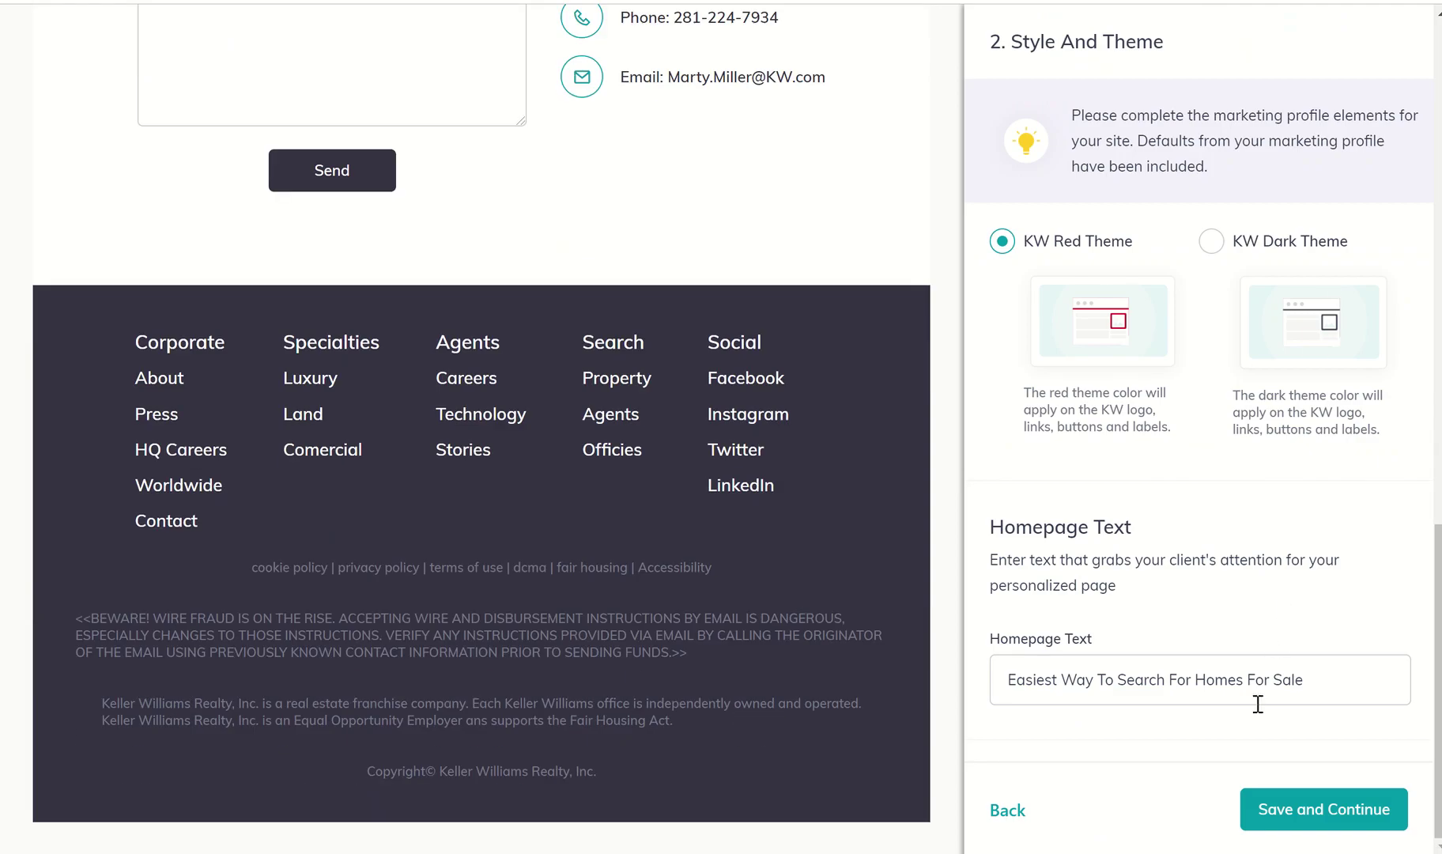
pyautogui.click(1282, 810)
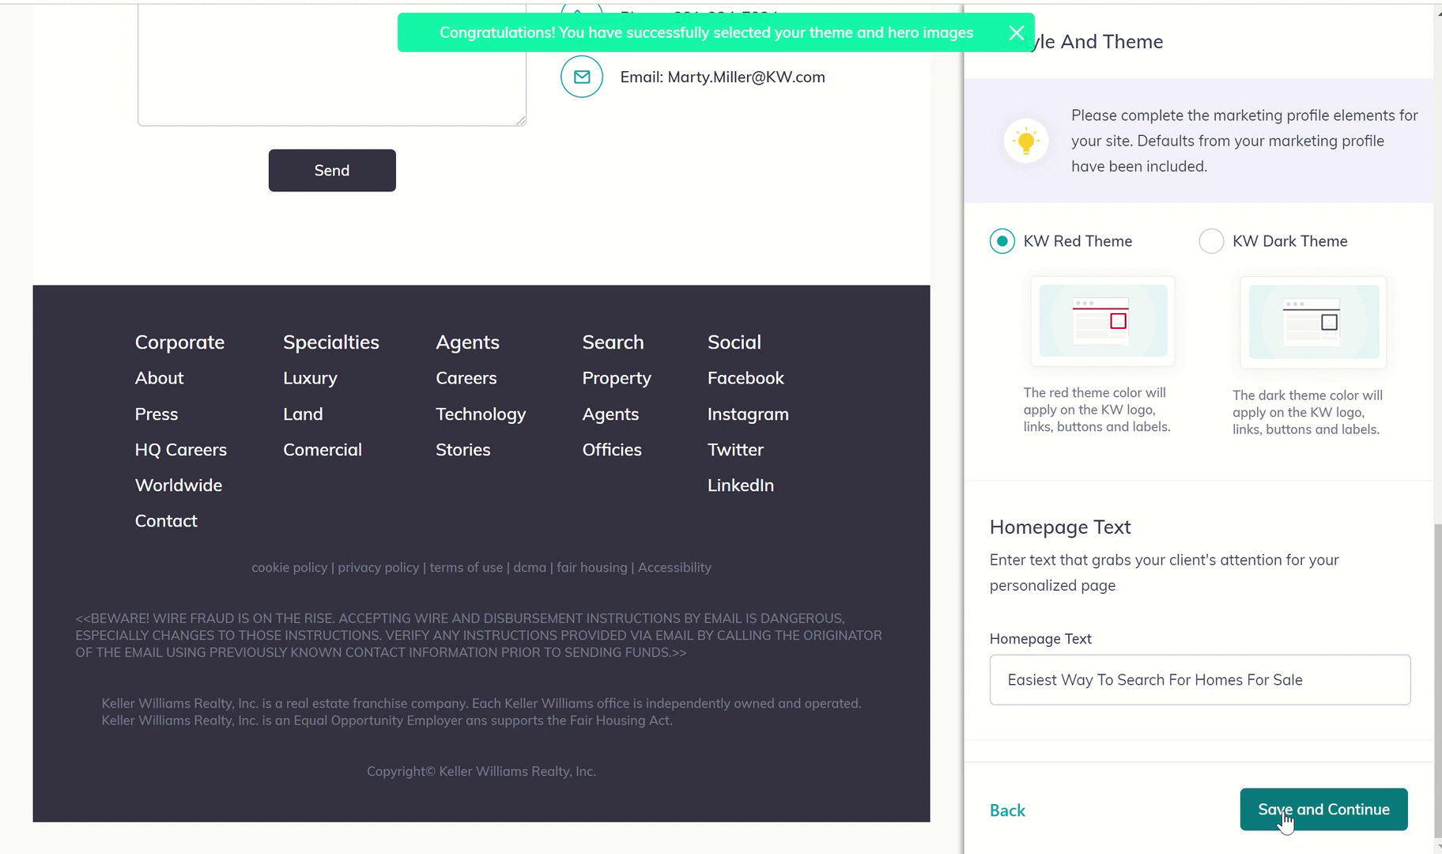
# Step: Continue past the About Me and Contact page settings and save the content step
pyautogui.scroll(-10, 1304, 807)
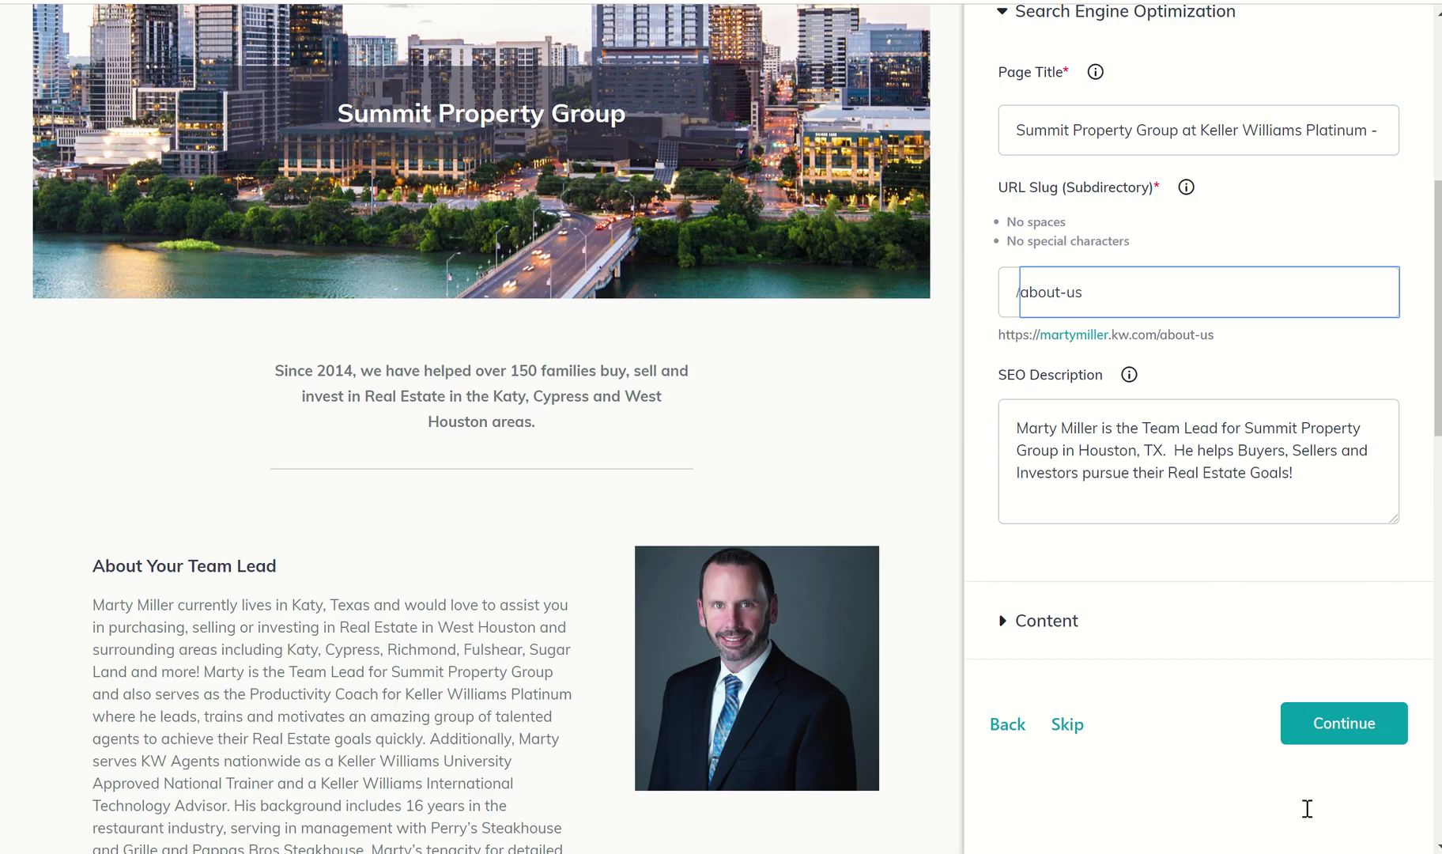
pyautogui.click(1334, 460)
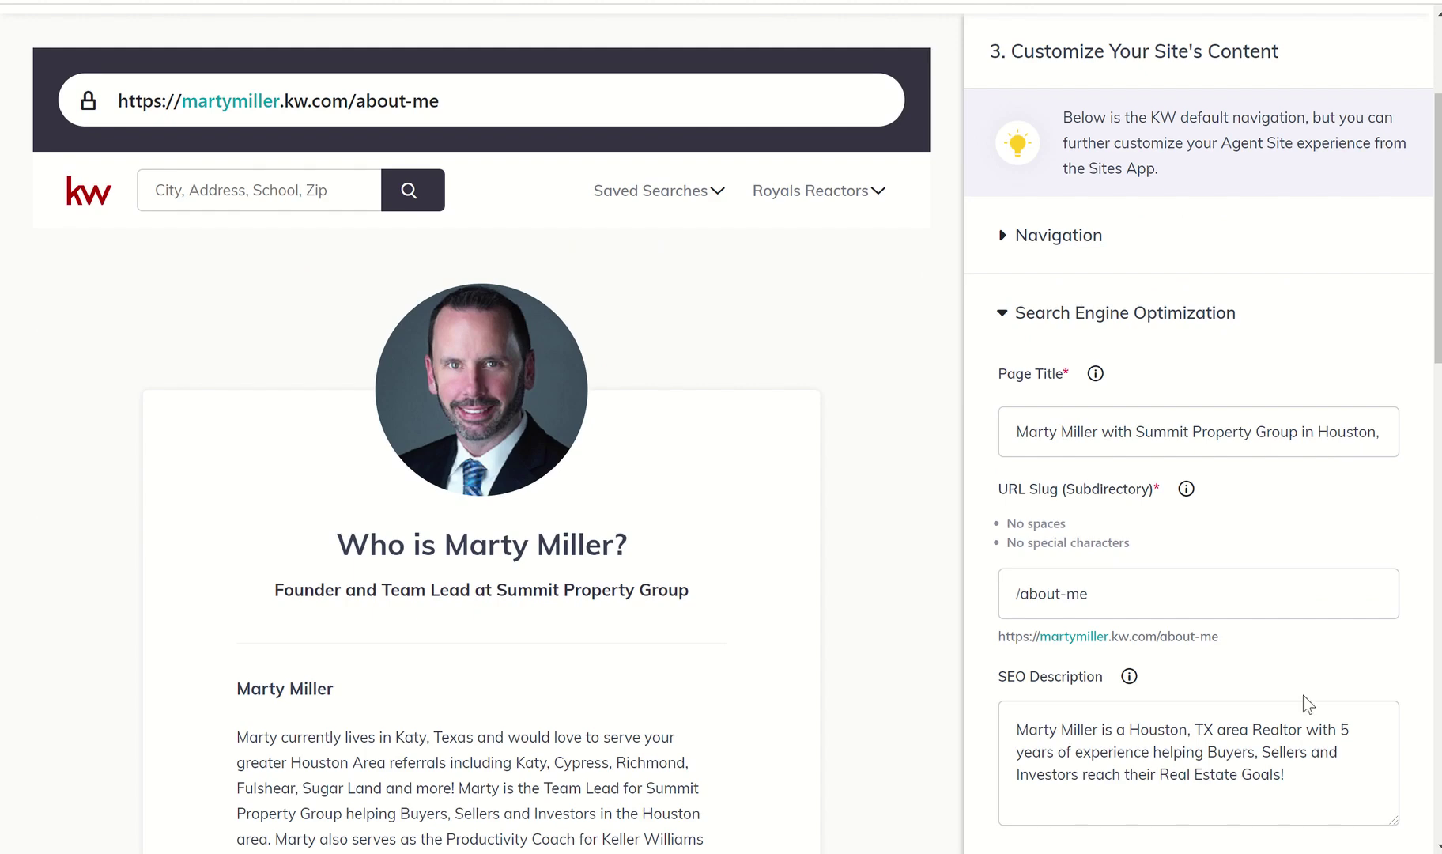
pyautogui.scroll(-10, 1302, 695)
pyautogui.click(1320, 117)
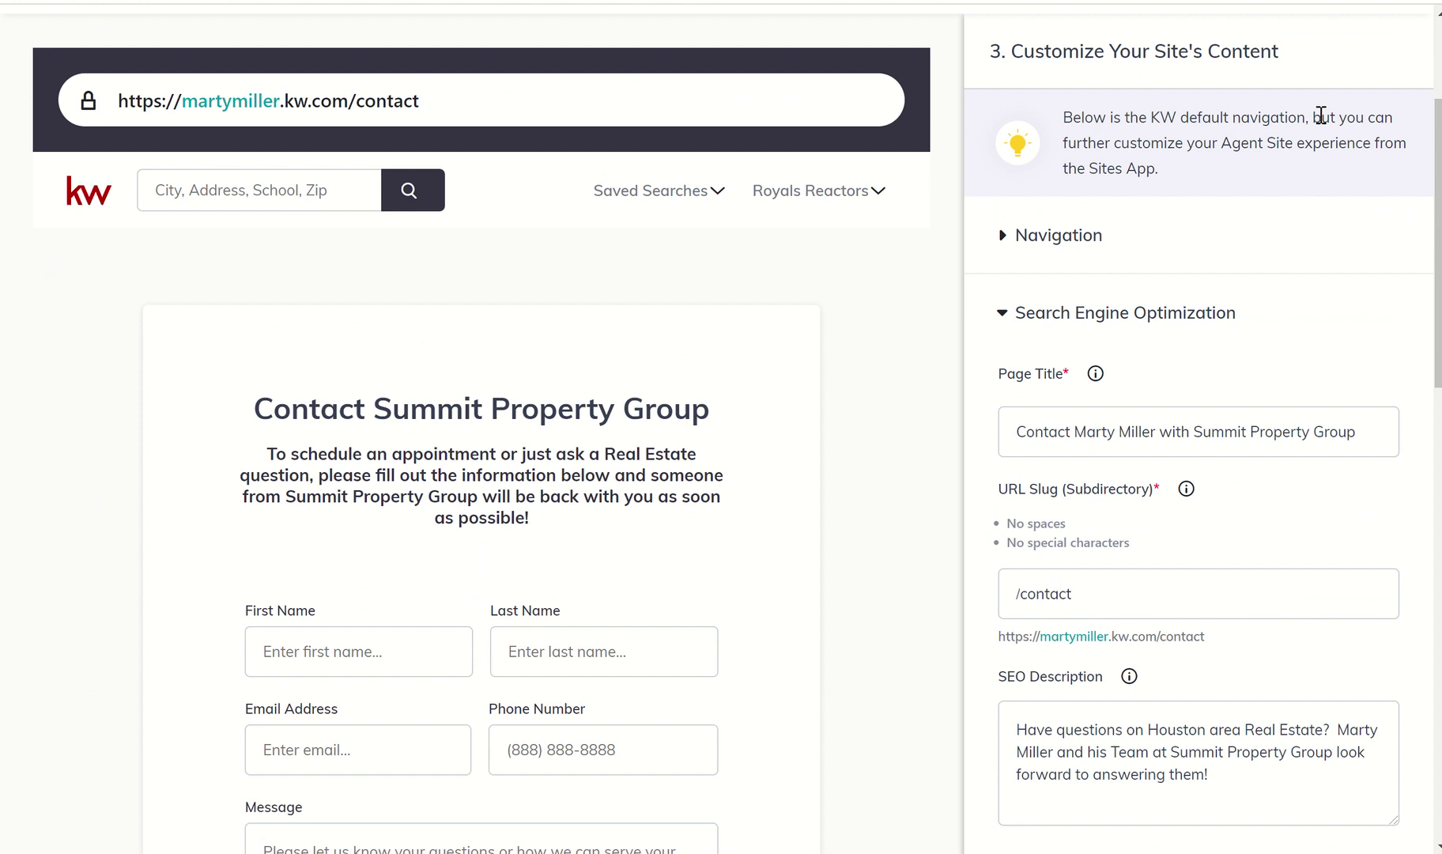
pyautogui.scroll(-5, 1243, 485)
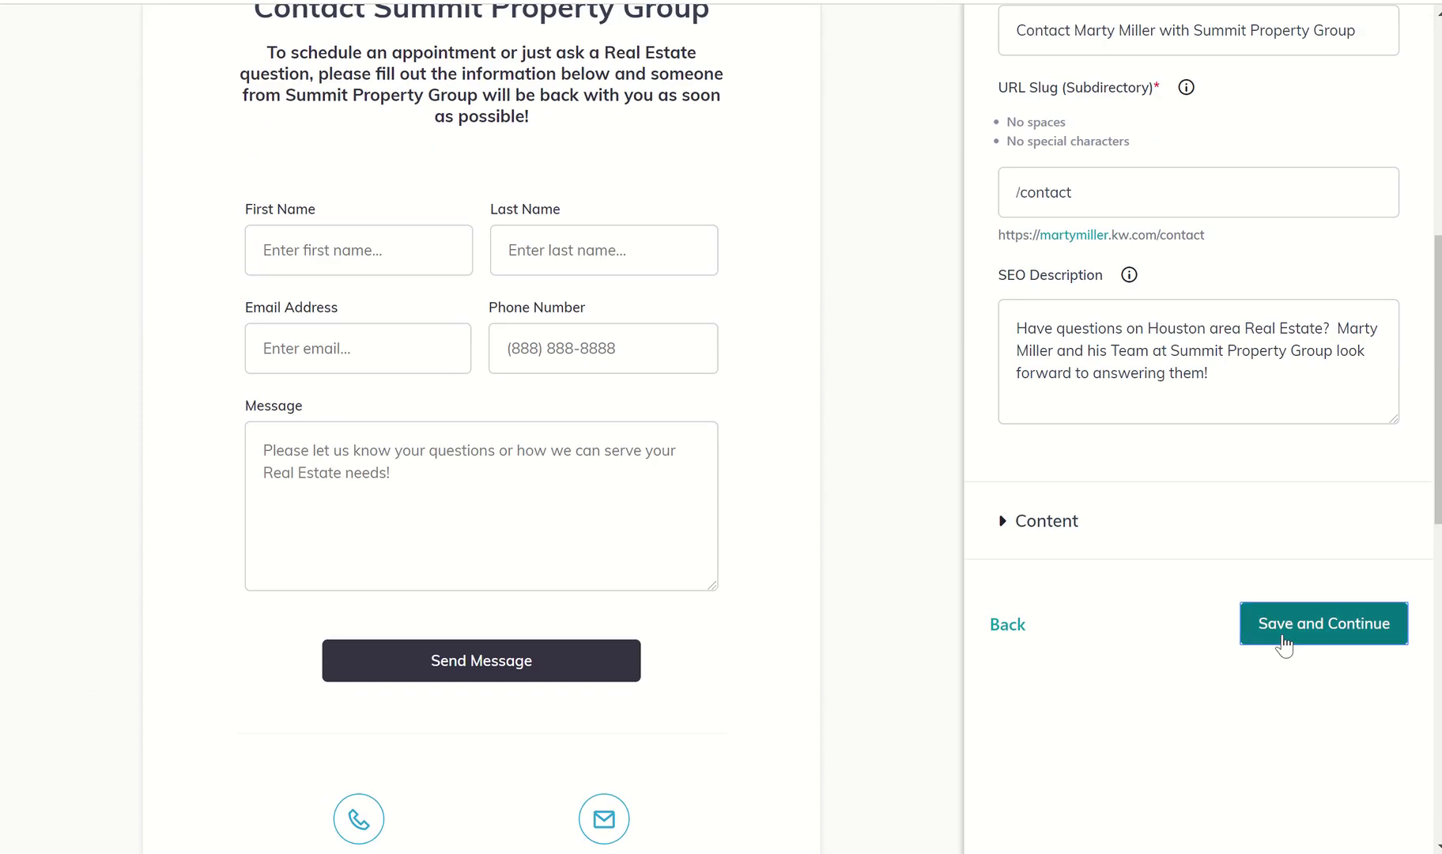
pyautogui.click(1282, 633)
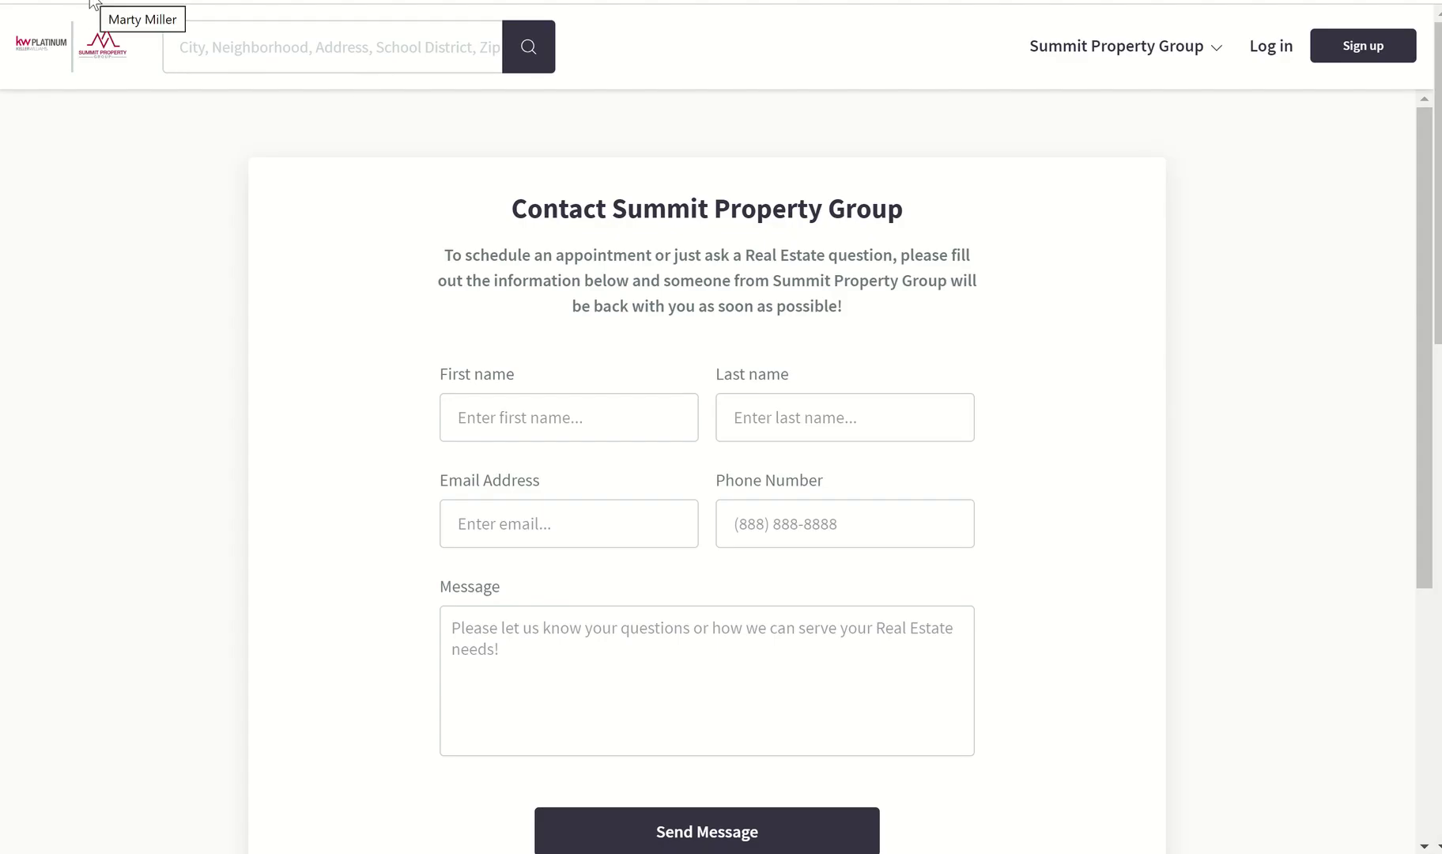
# Step: Open the live agent site and navigate to martymiller.kw.com
pyautogui.click(89, 3)
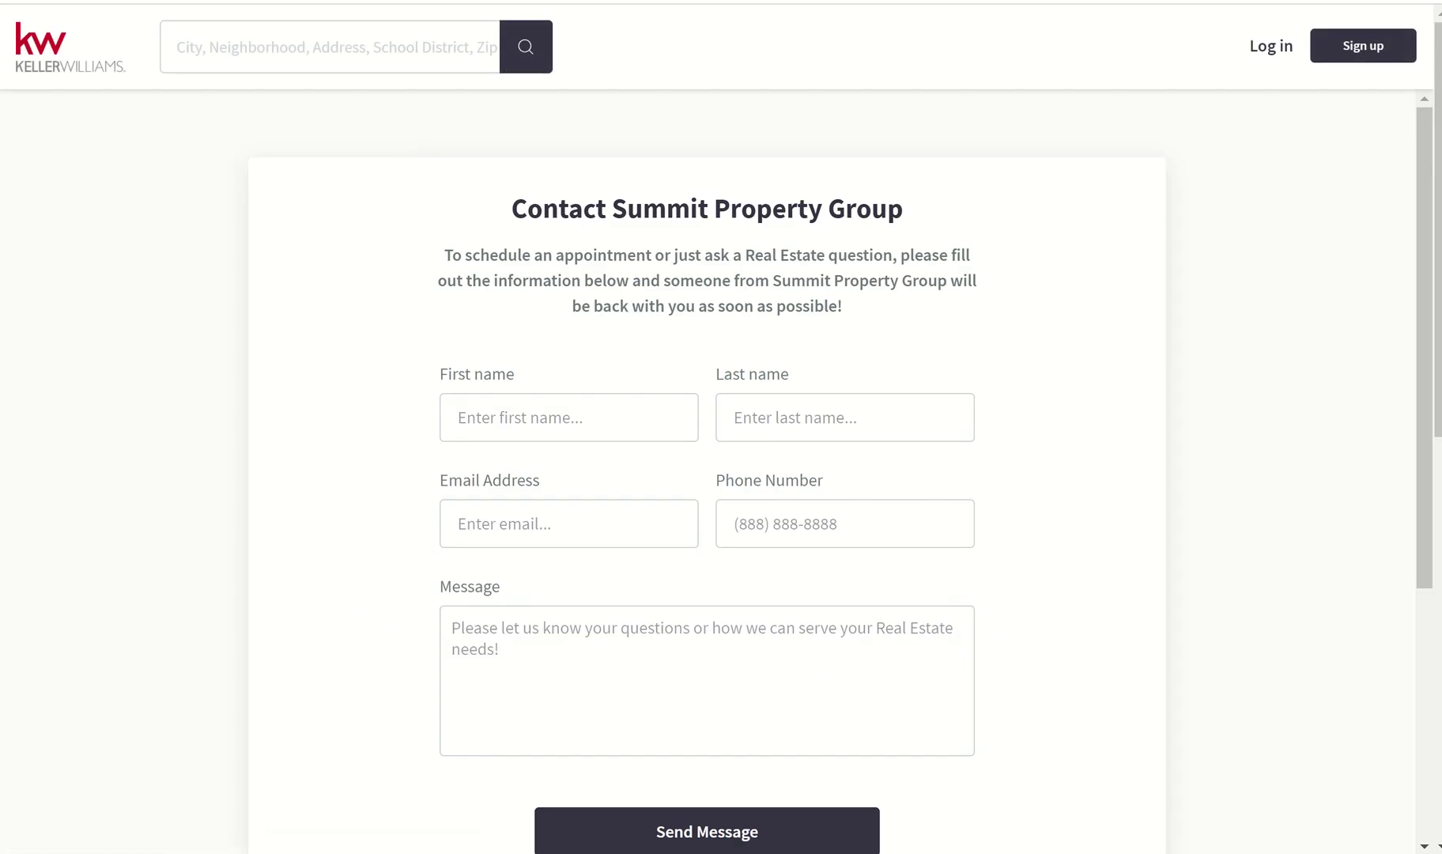
pyautogui.write('martymiller.')
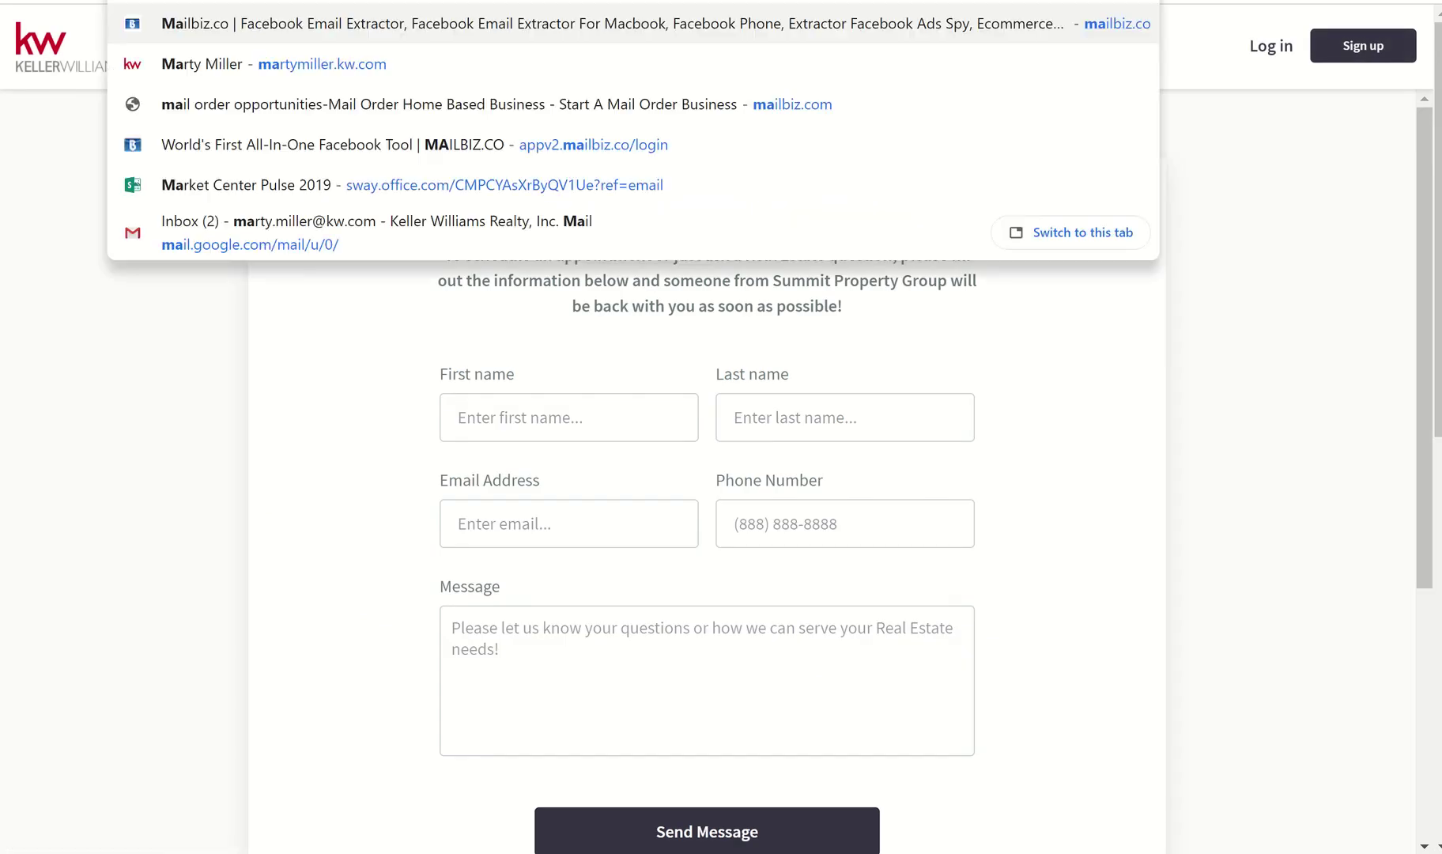
pyautogui.write('kw.')
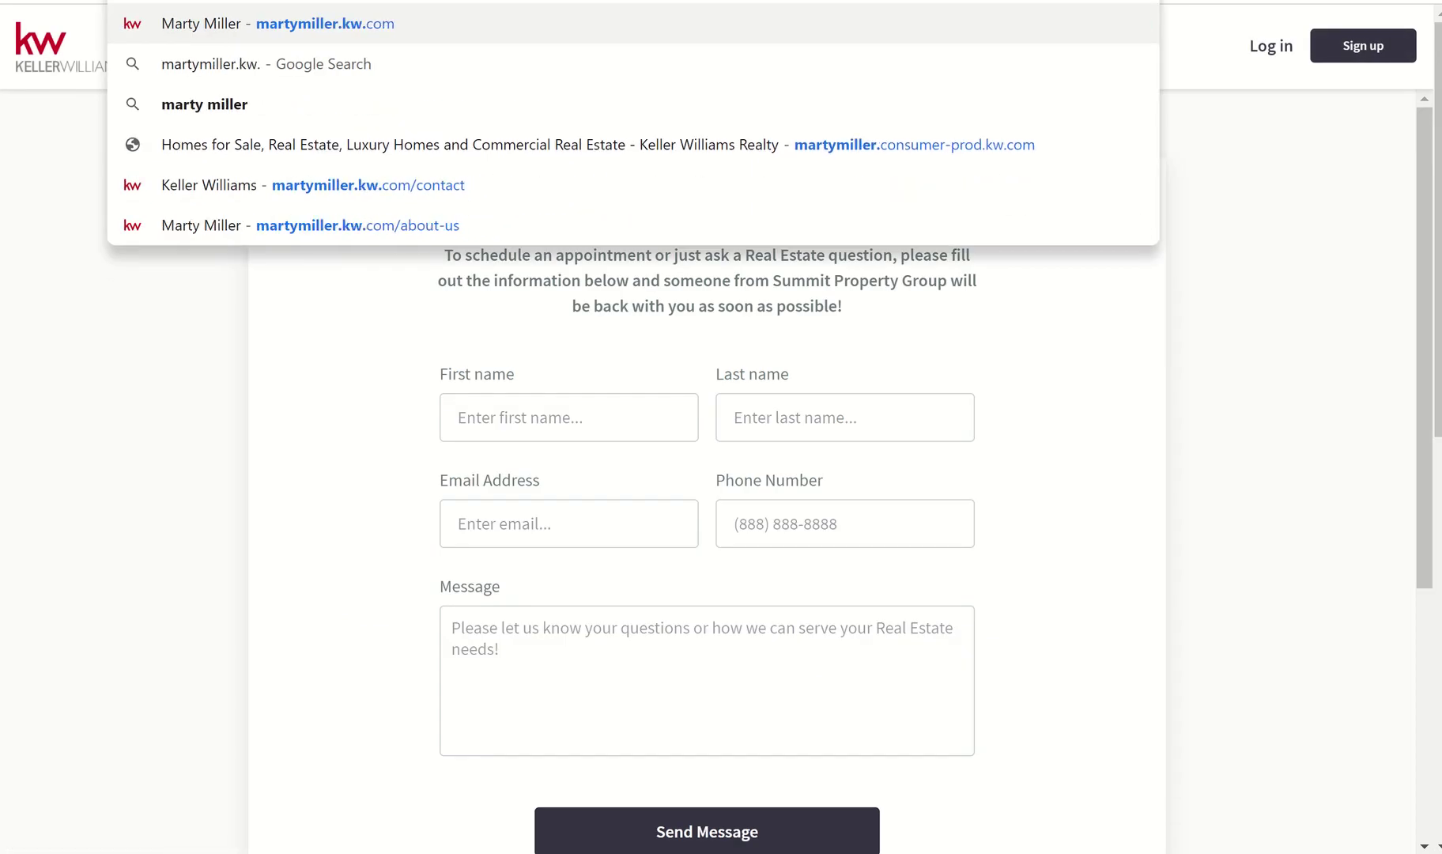
pyautogui.press('Return')
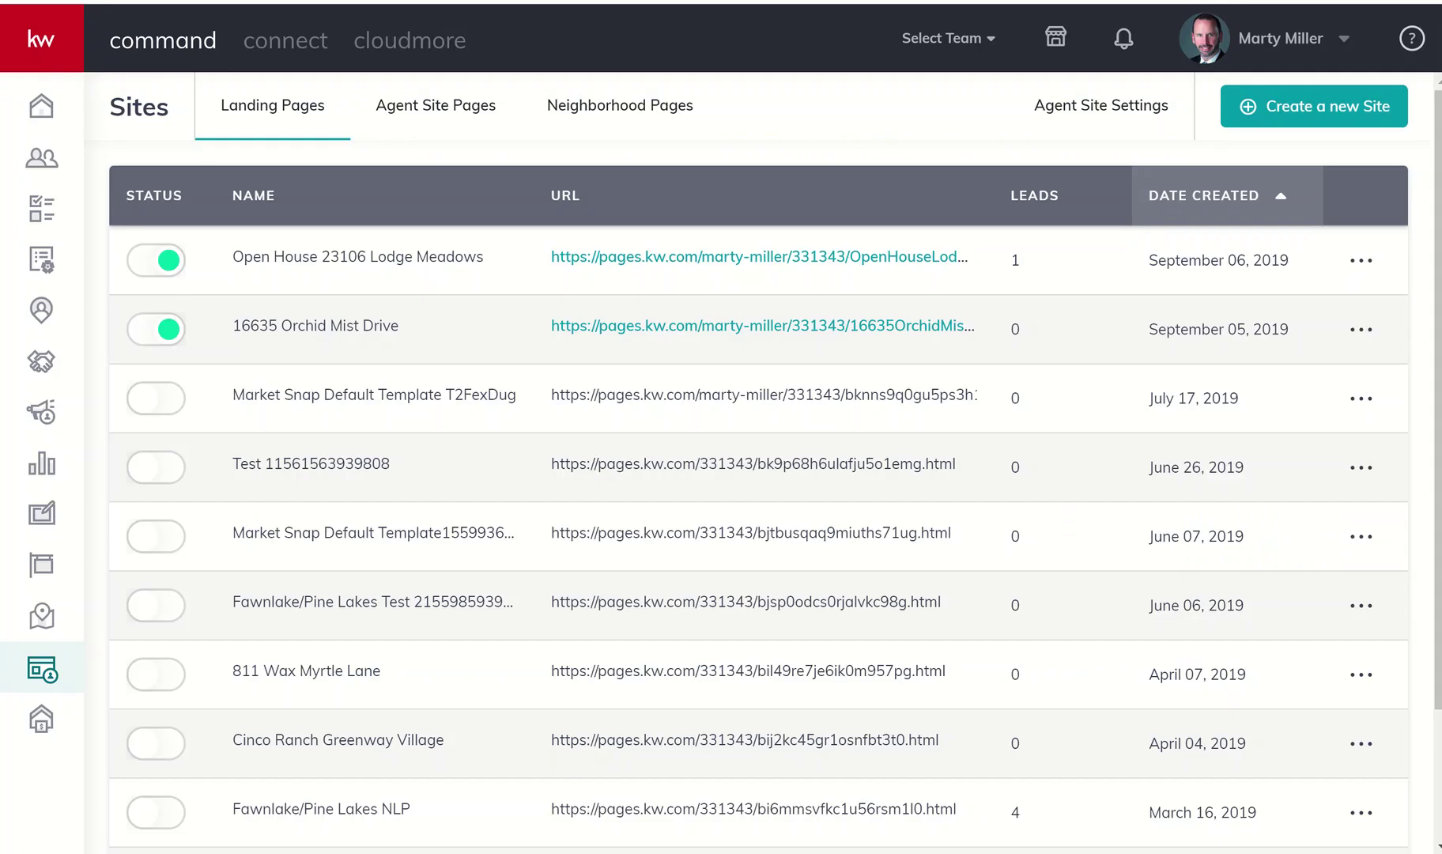
# Step: Go to account Settings > Connect Settings > Marketing Profile
pyautogui.click(1341, 52)
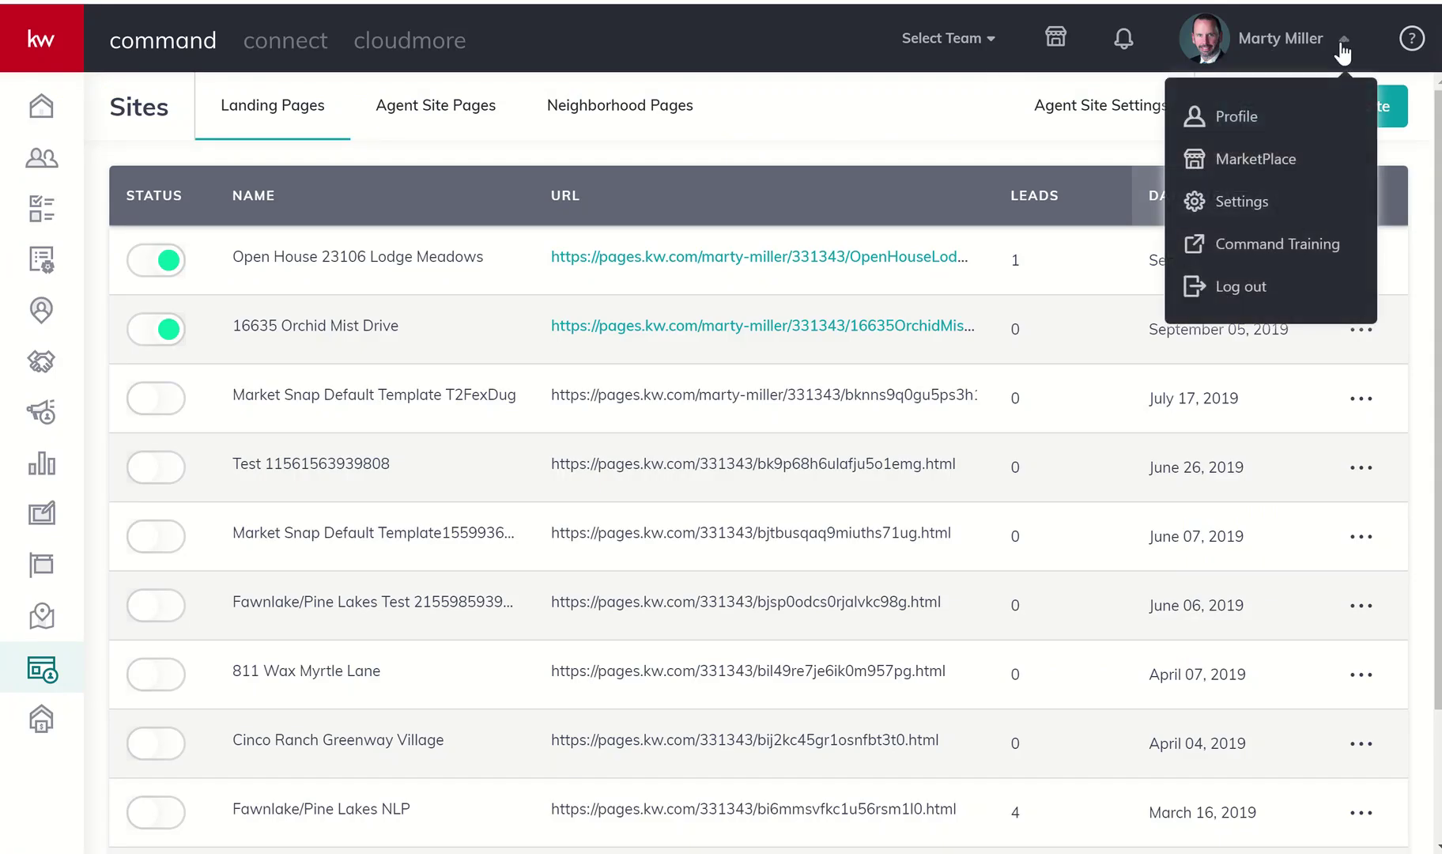
pyautogui.click(1242, 203)
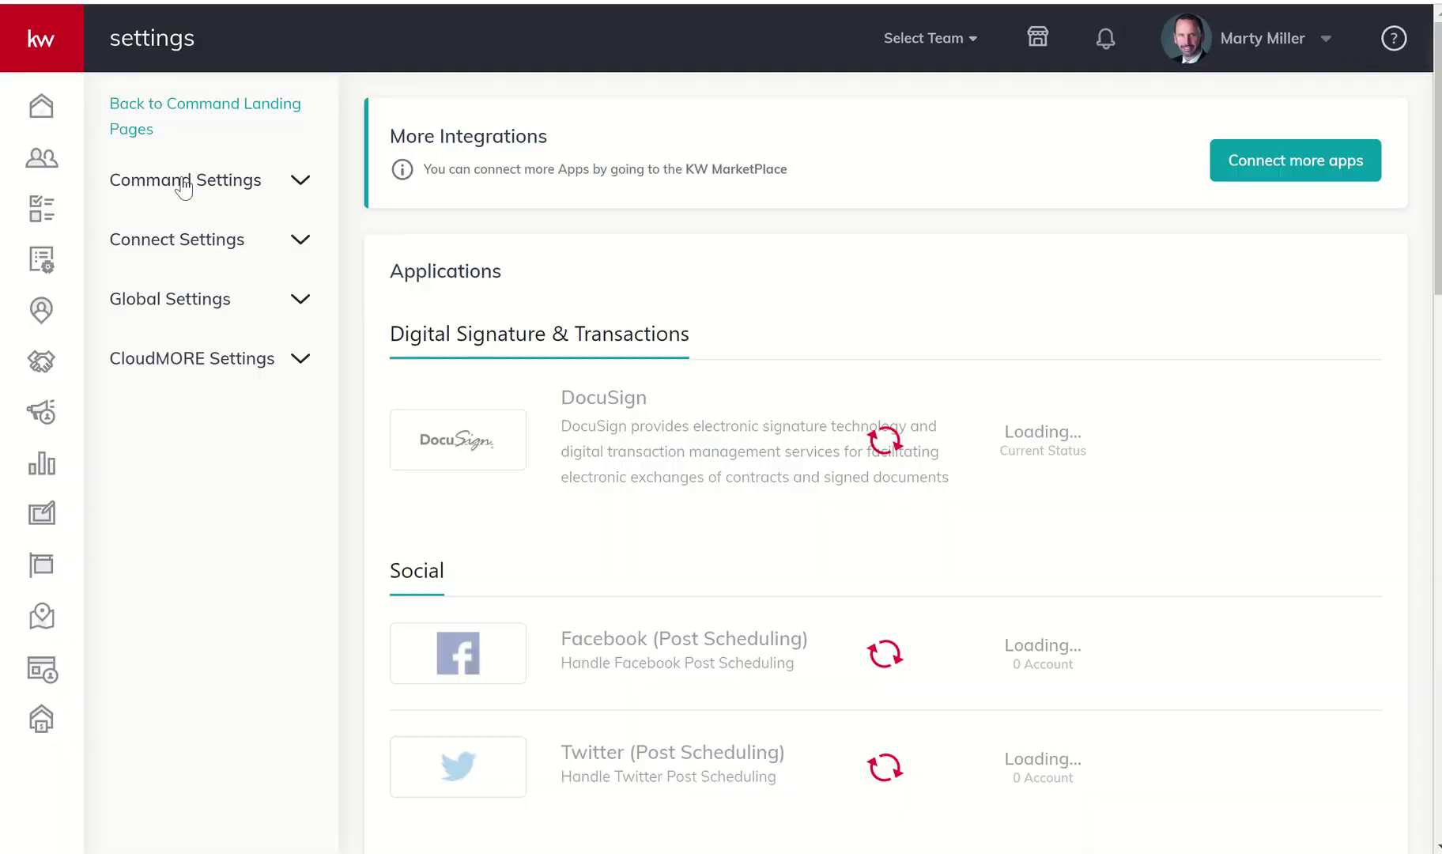
pyautogui.click(297, 241)
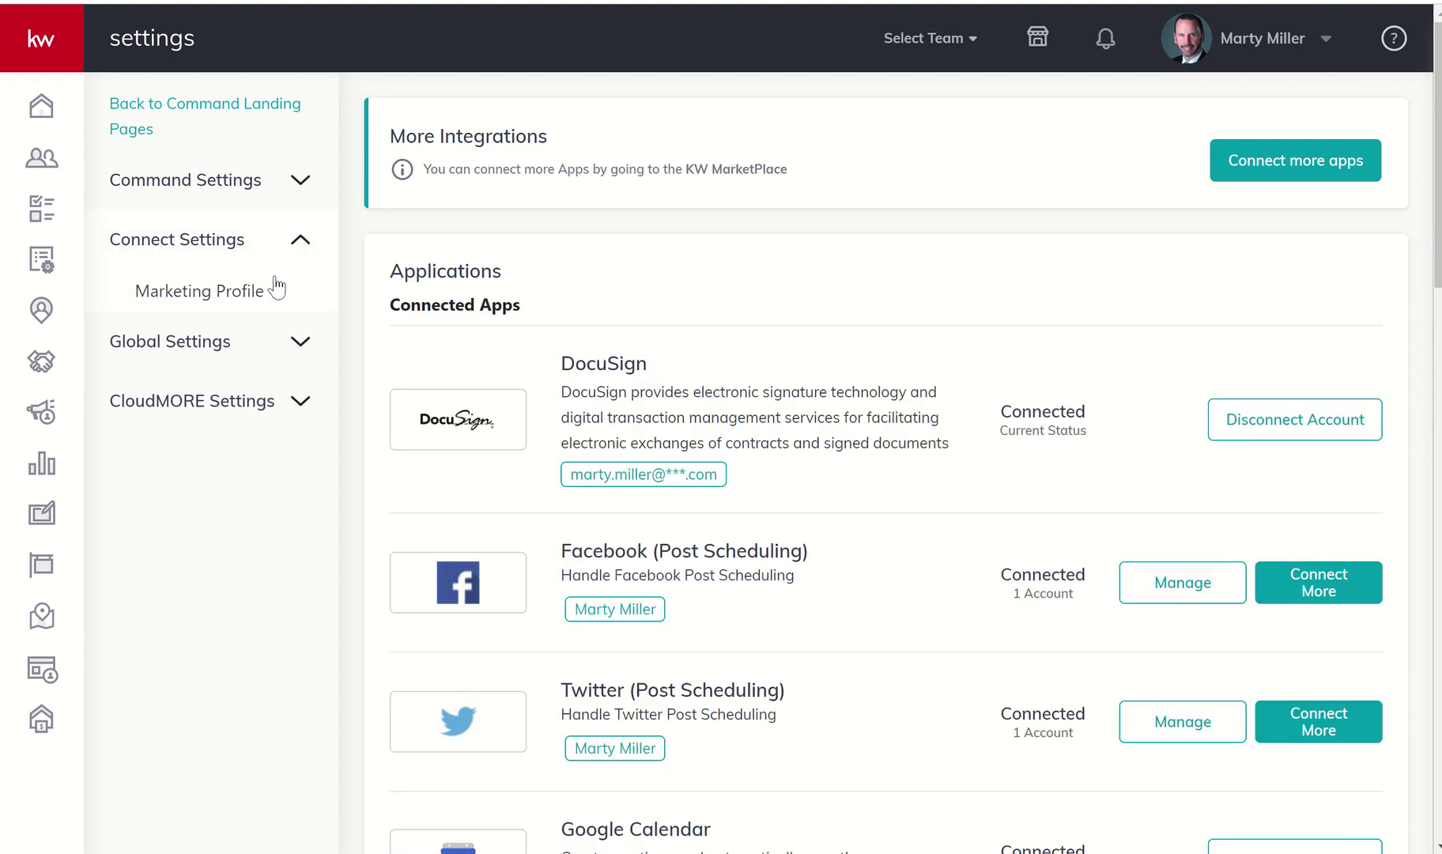
pyautogui.click(239, 294)
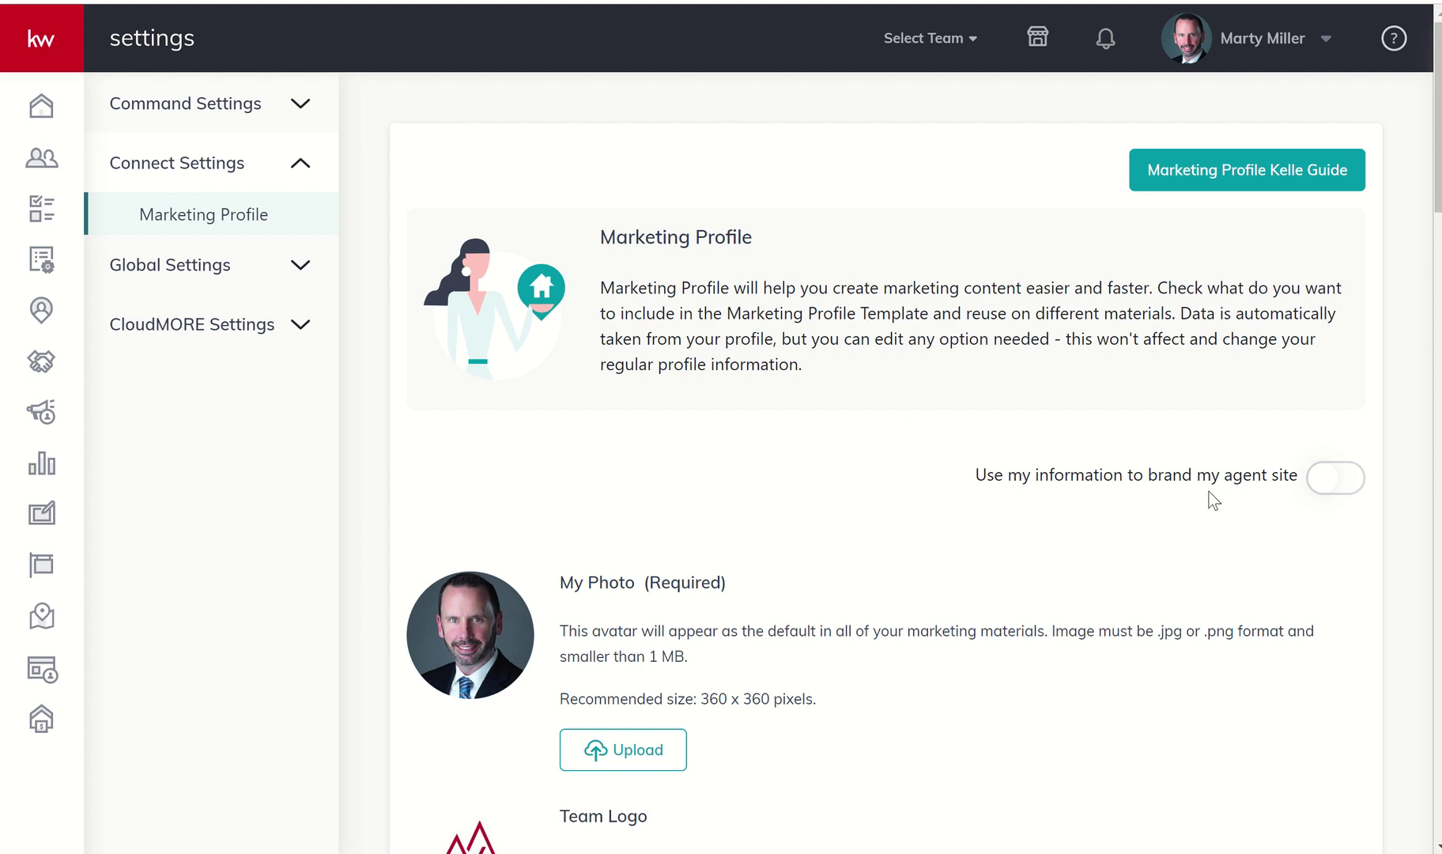
# Step: Enable 'Use my information to brand my agent site', acknowledge the compliance reminder, and save the profile
pyautogui.click(1339, 482)
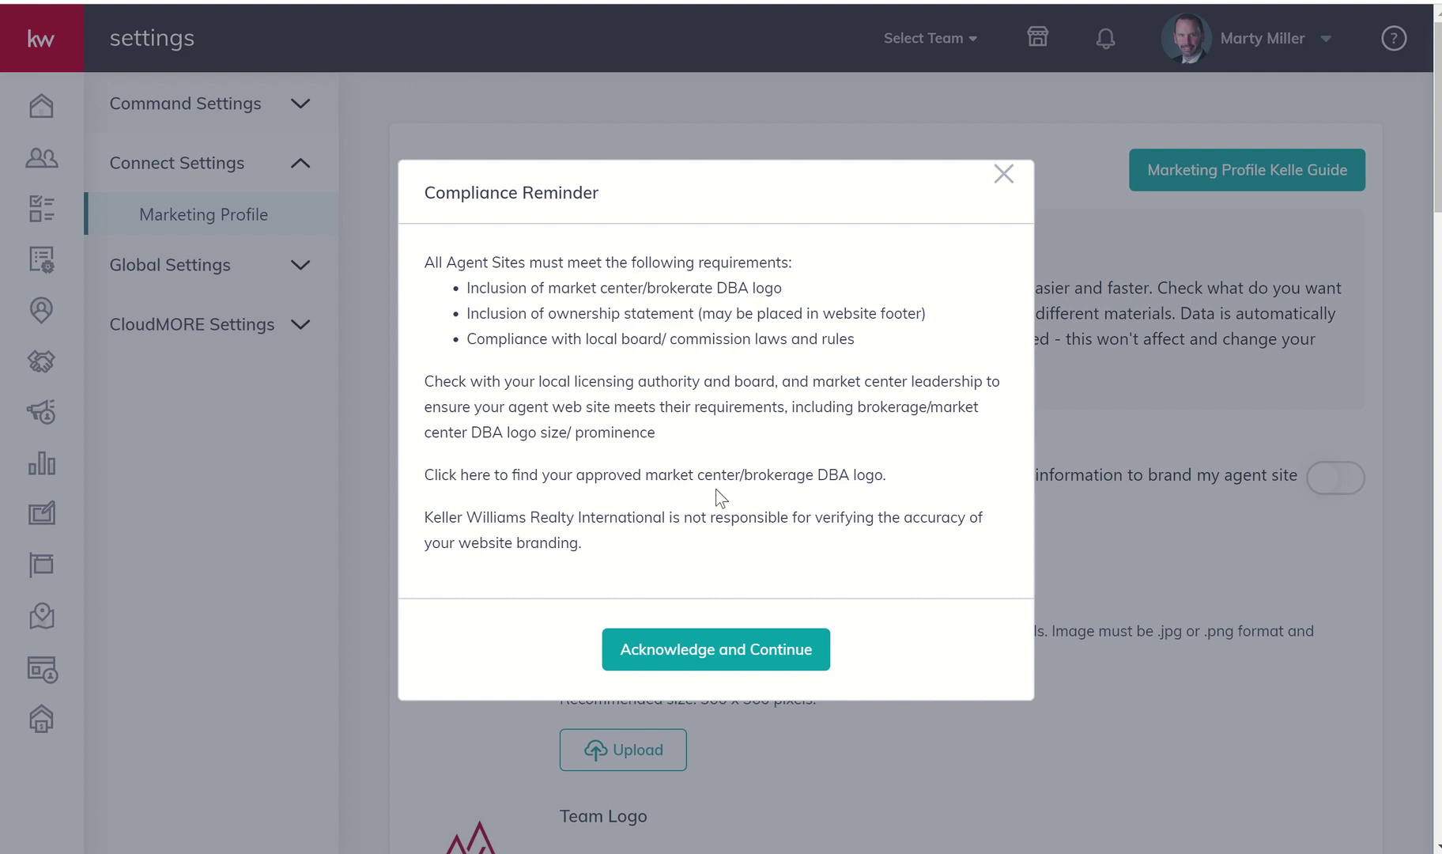
pyautogui.click(667, 650)
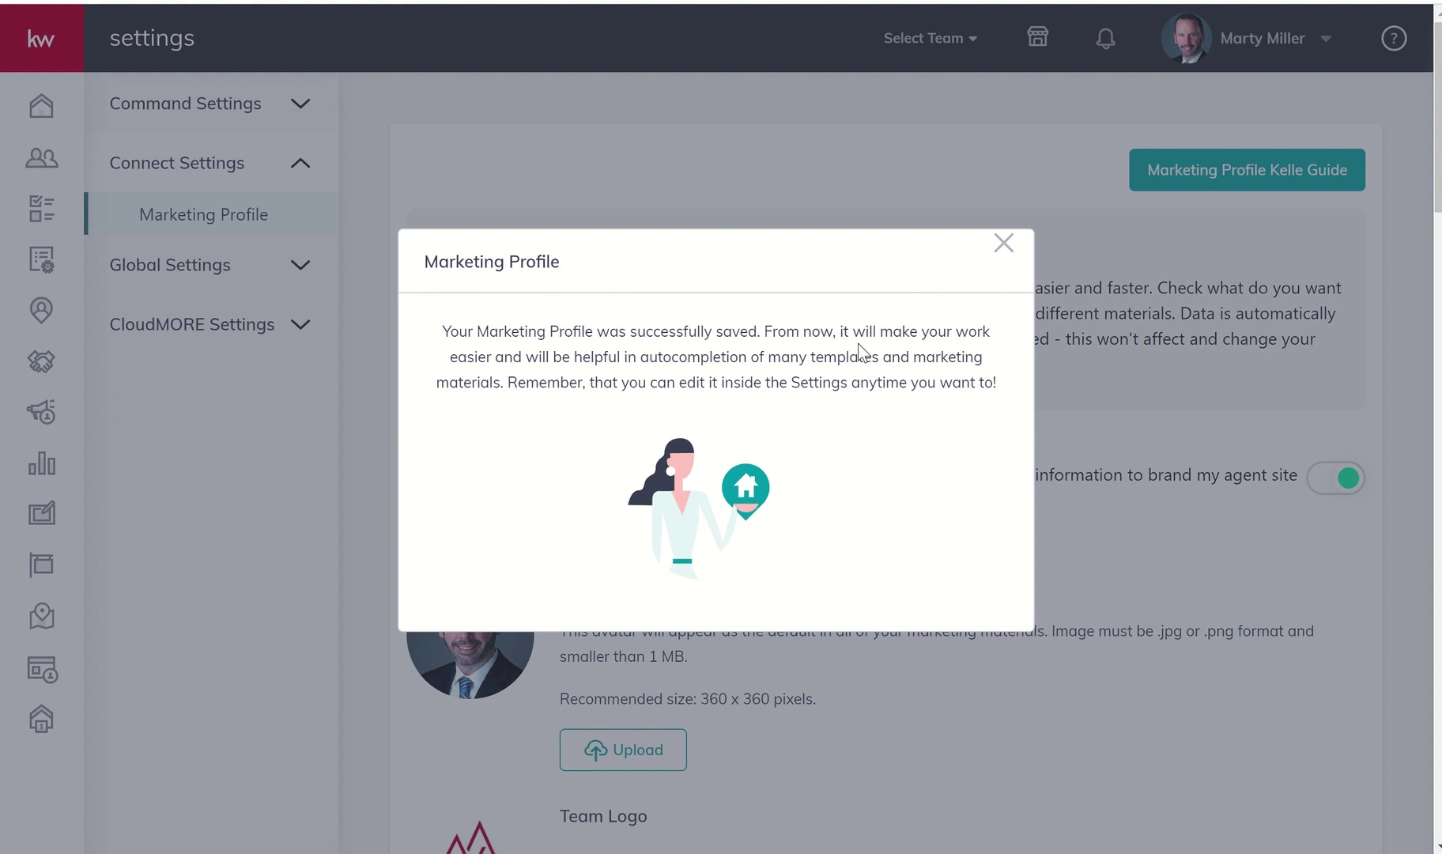
pyautogui.click(1004, 245)
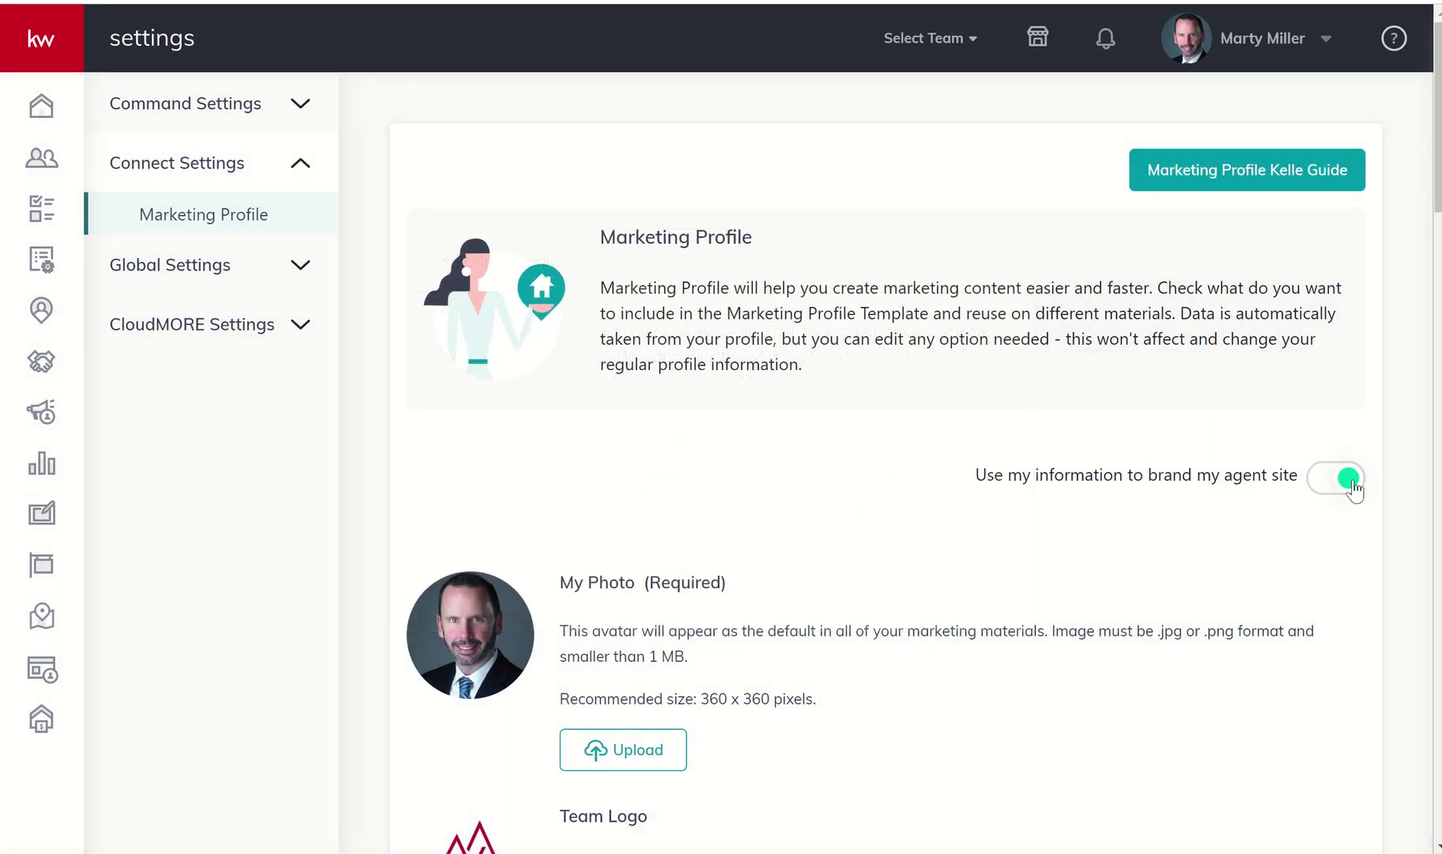
pyautogui.scroll(-20, 1032, 548)
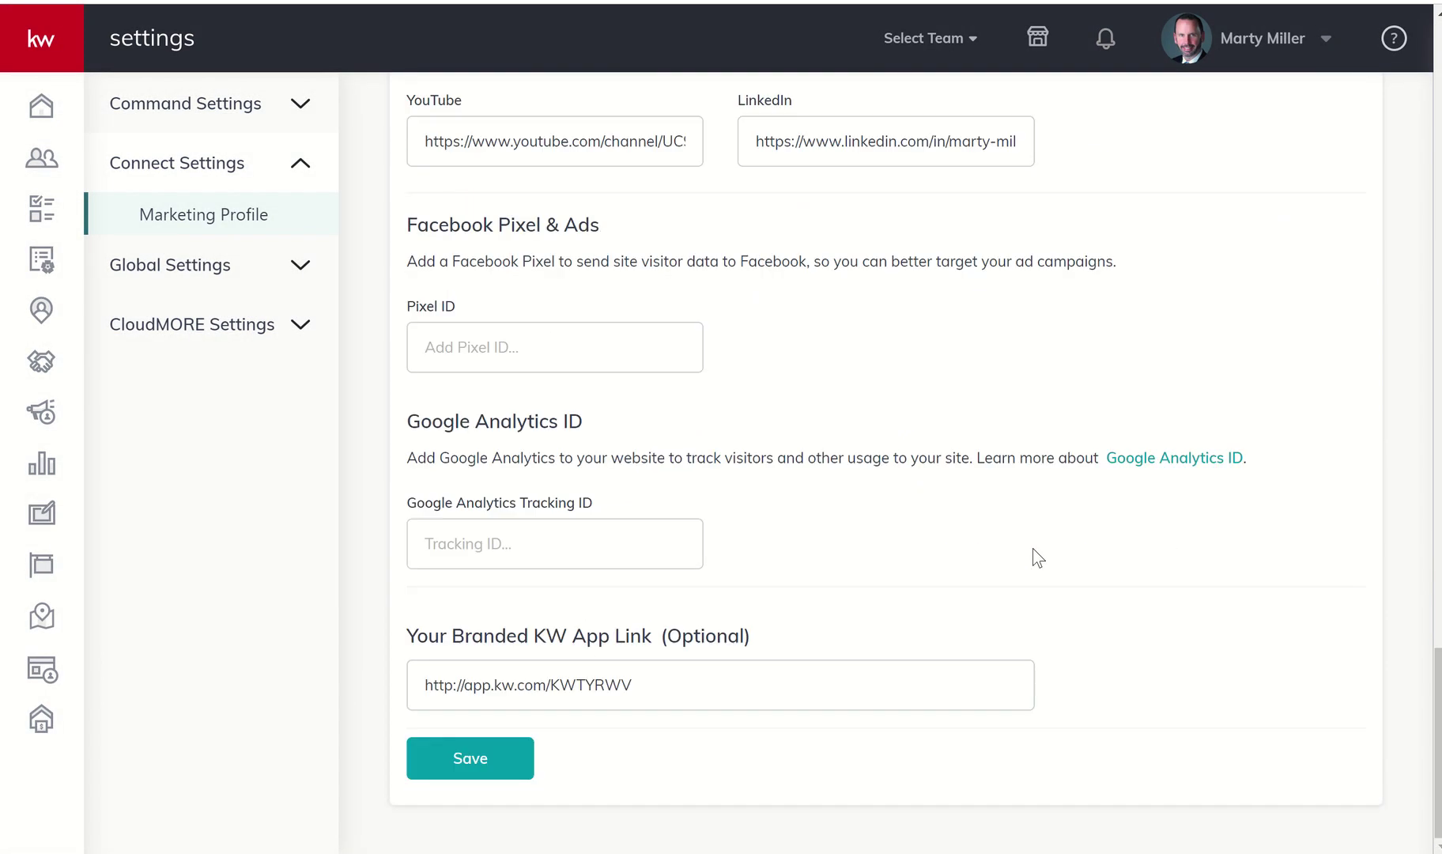
pyautogui.click(462, 759)
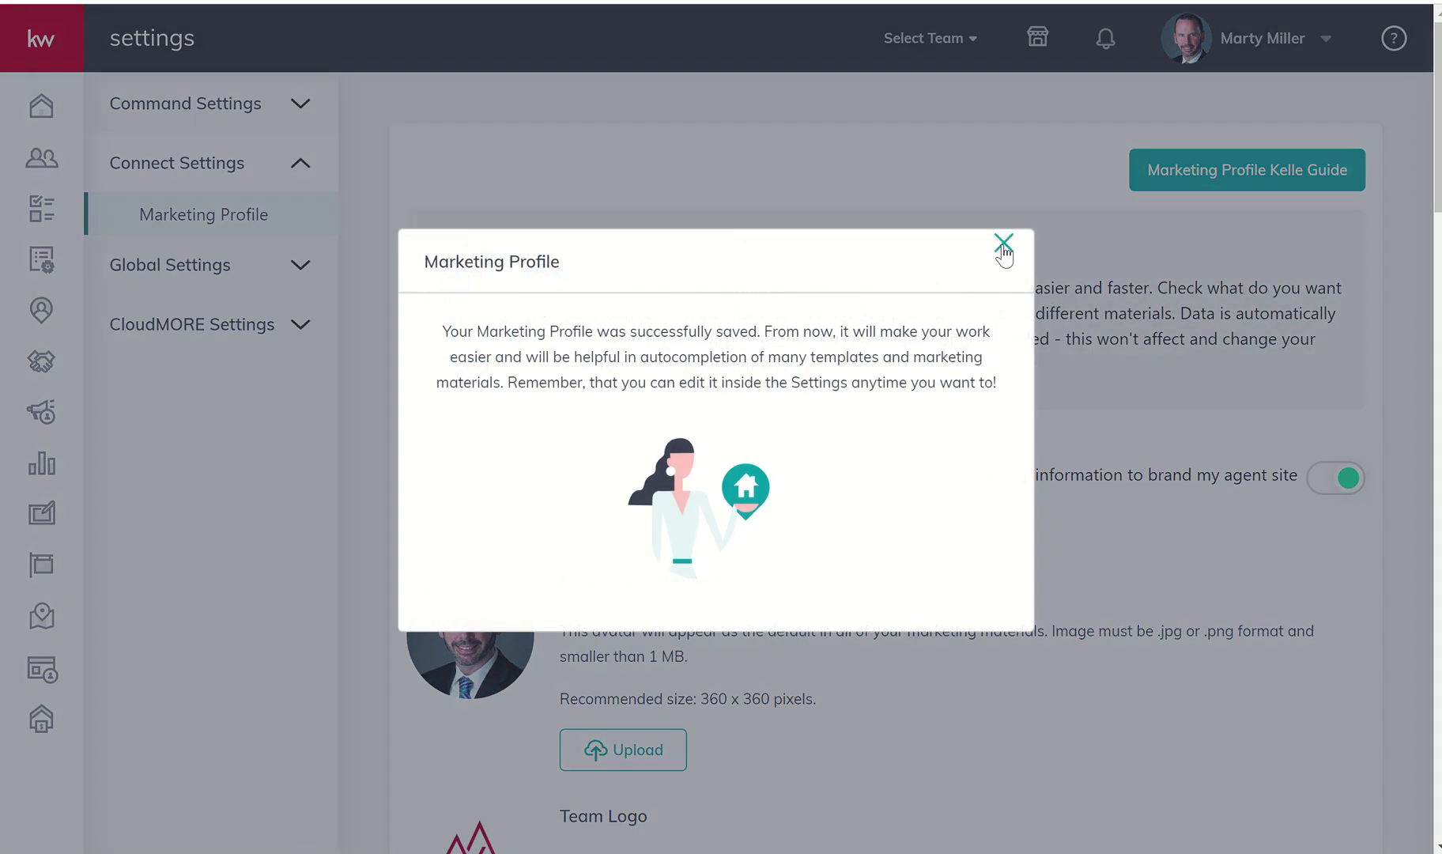
# Step: Close the Marketing Profile saved confirmation and review the profile page top to bottom
pyautogui.click(1004, 244)
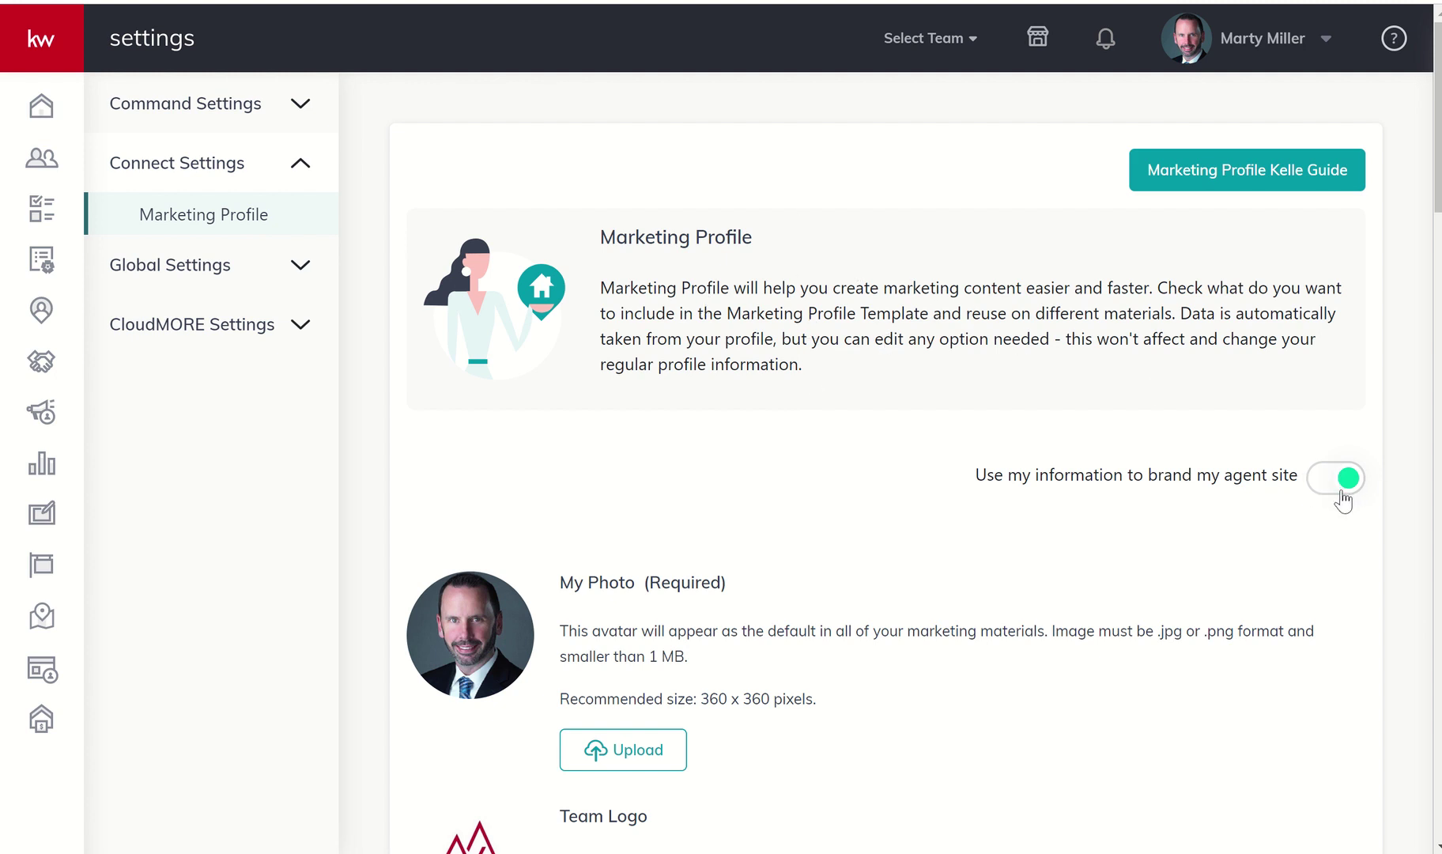
pyautogui.scroll(-20, 1029, 482)
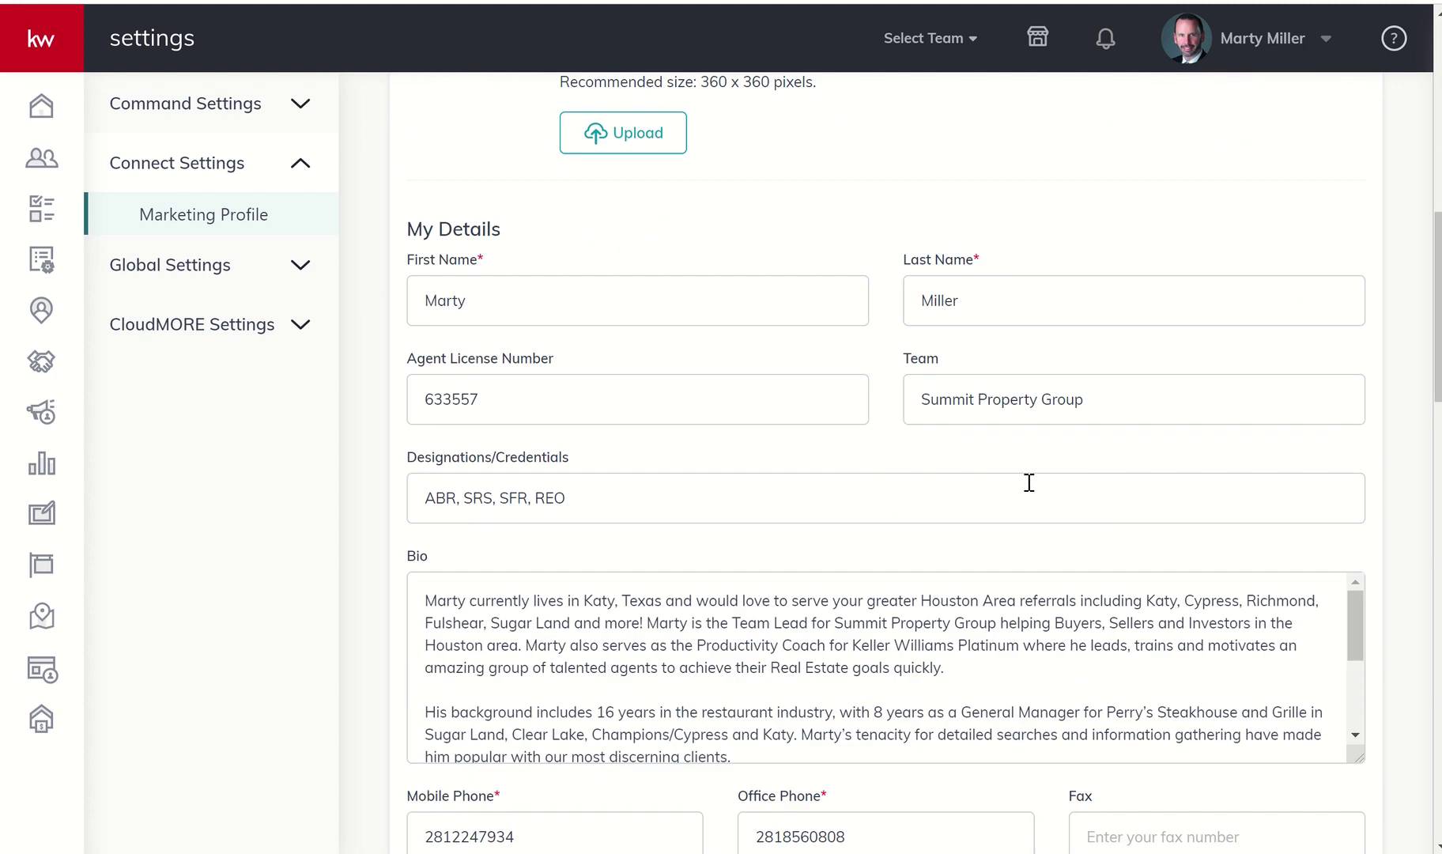
pyautogui.scroll(15, 1028, 482)
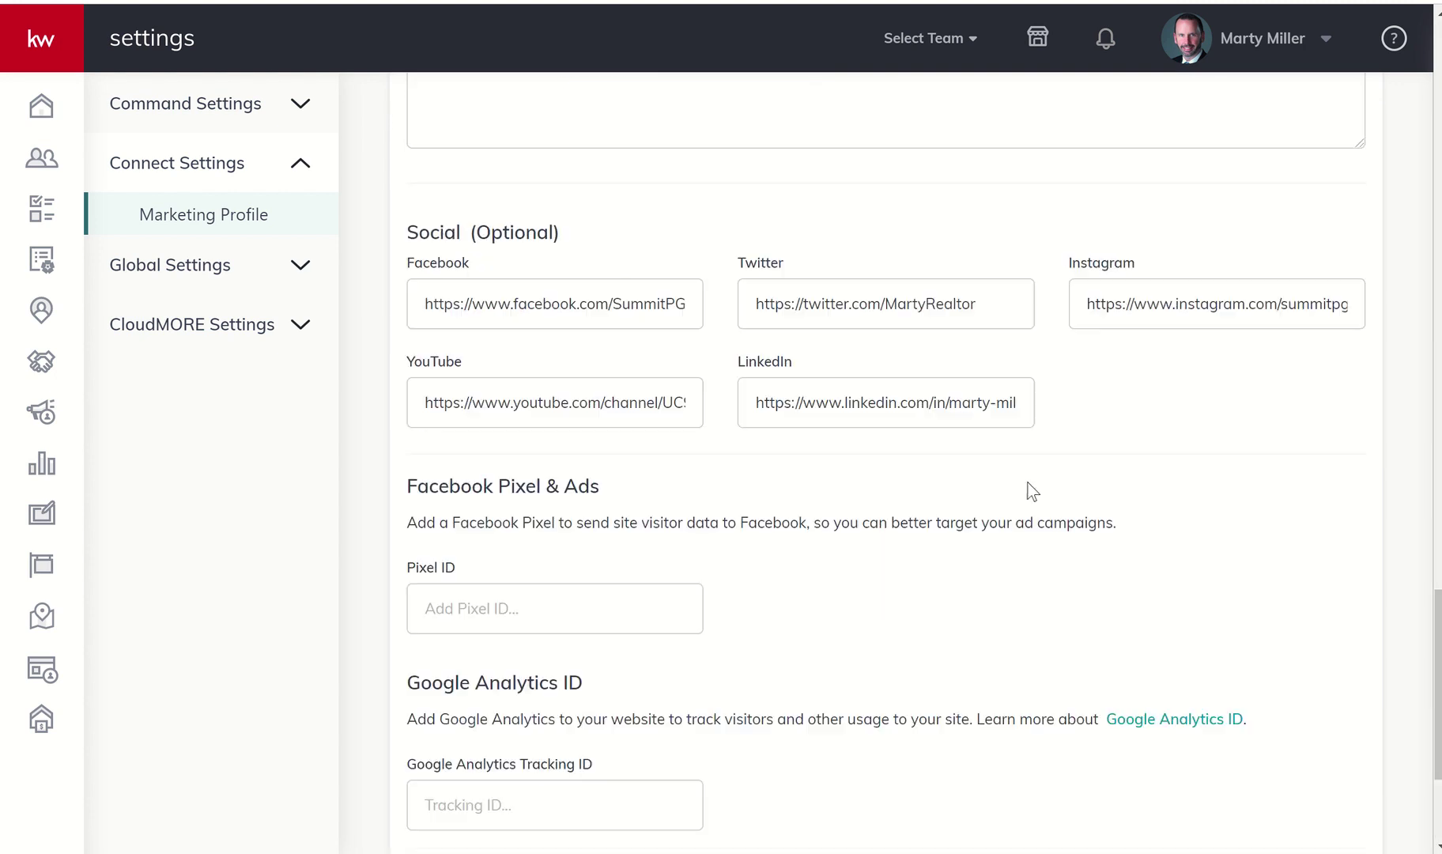
pyautogui.scroll(10, 767, 162)
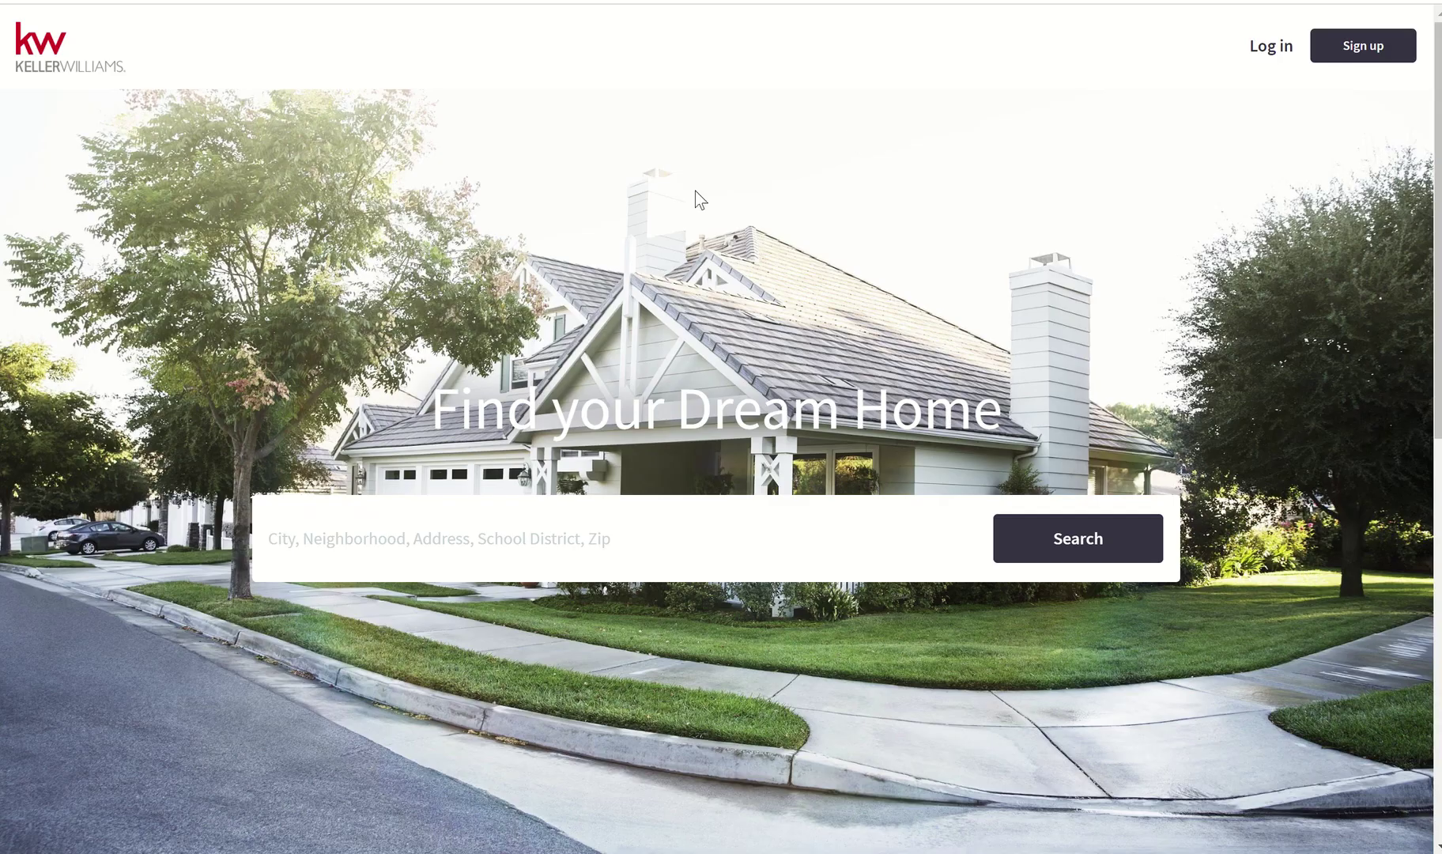
# Step: Reload the agent site home page via the KW logo to see the updated branding
pyautogui.click(79, 48)
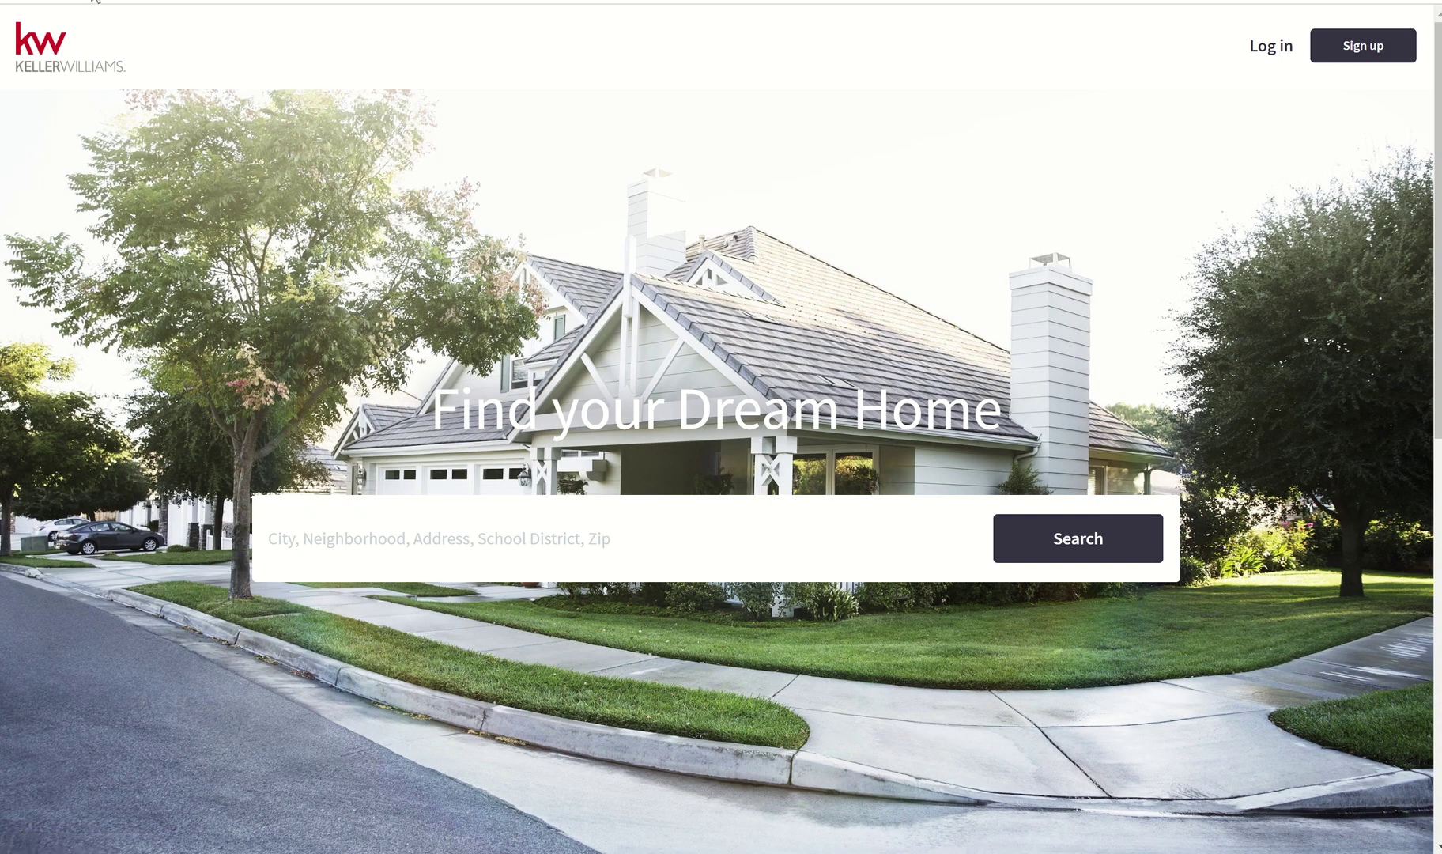